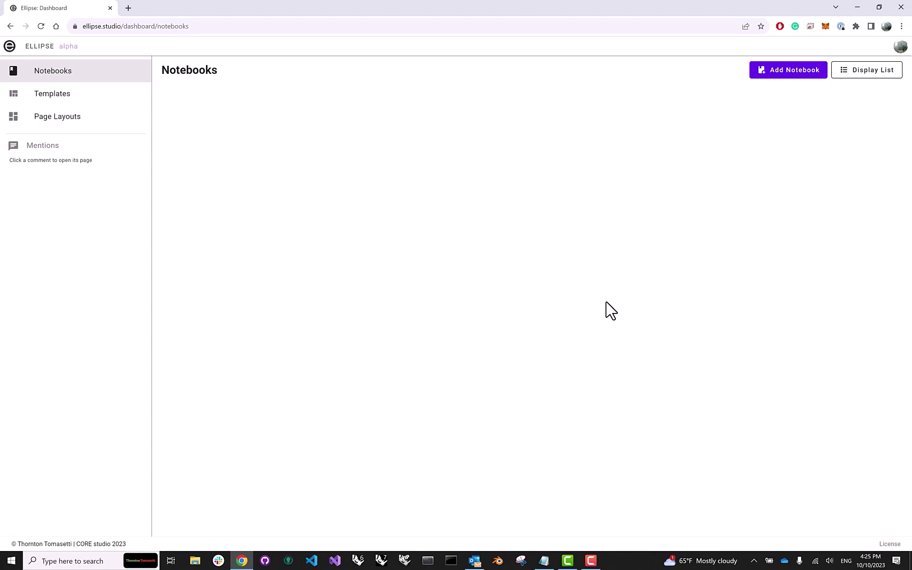
- Create a blank notebook named Demo
left_click(788, 82)
left_click(499, 260)
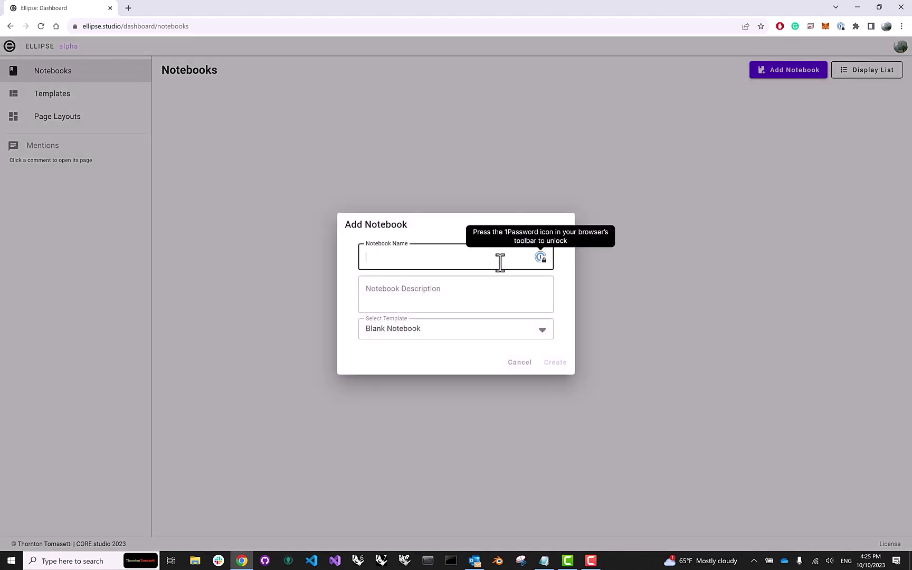
type("Demo")
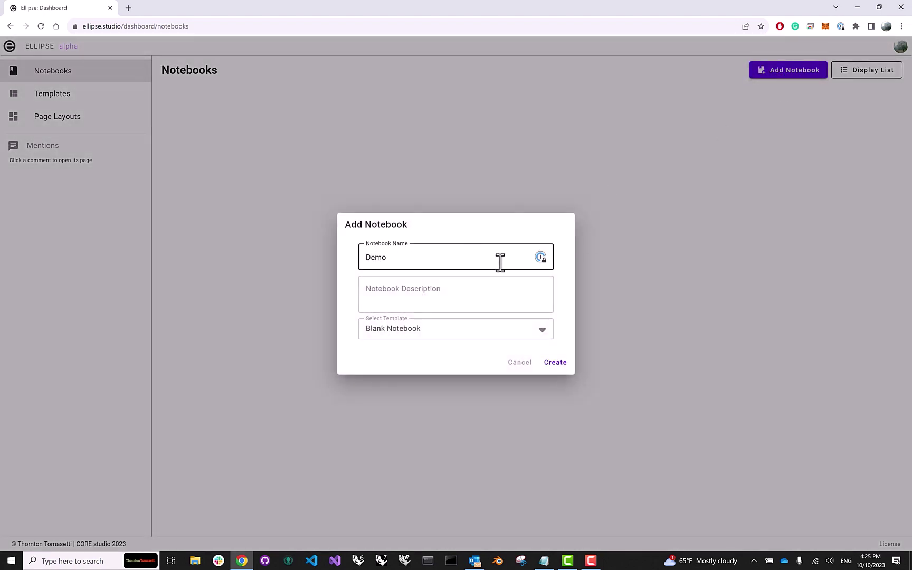
left_click(561, 362)
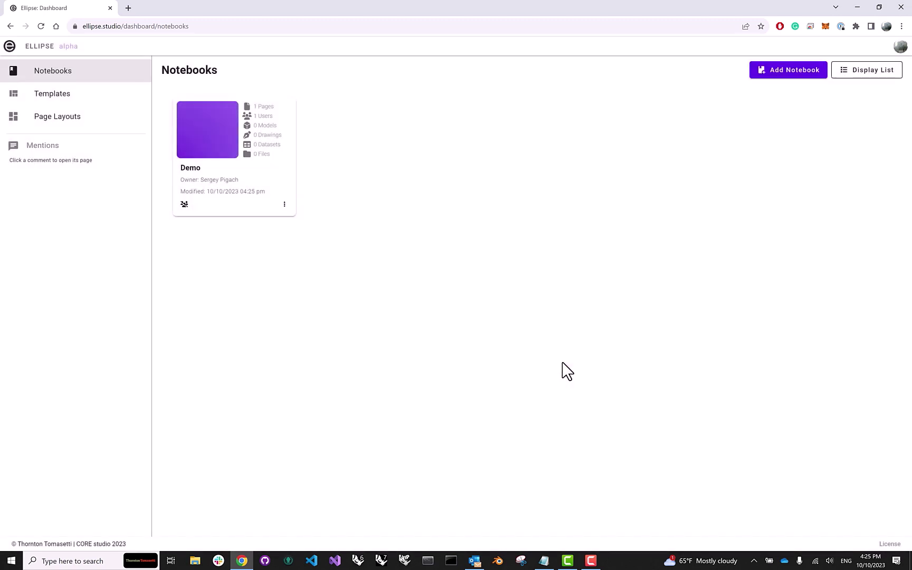
- Open the Demo notebook and upload Curtain_Wall.3dm, Curtain_Wall.csv and Curtain_Wall.svg with their default asset types
left_click(227, 151)
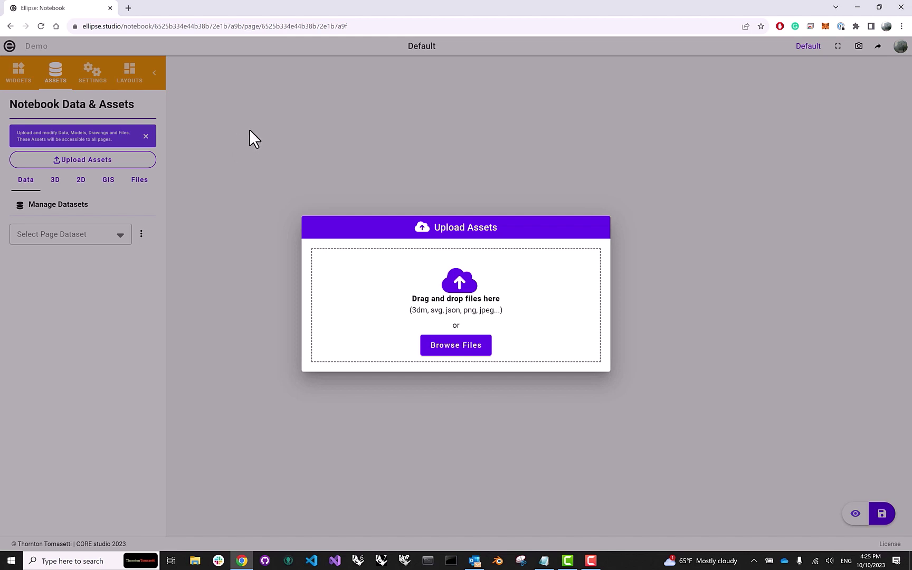
left_click(452, 349)
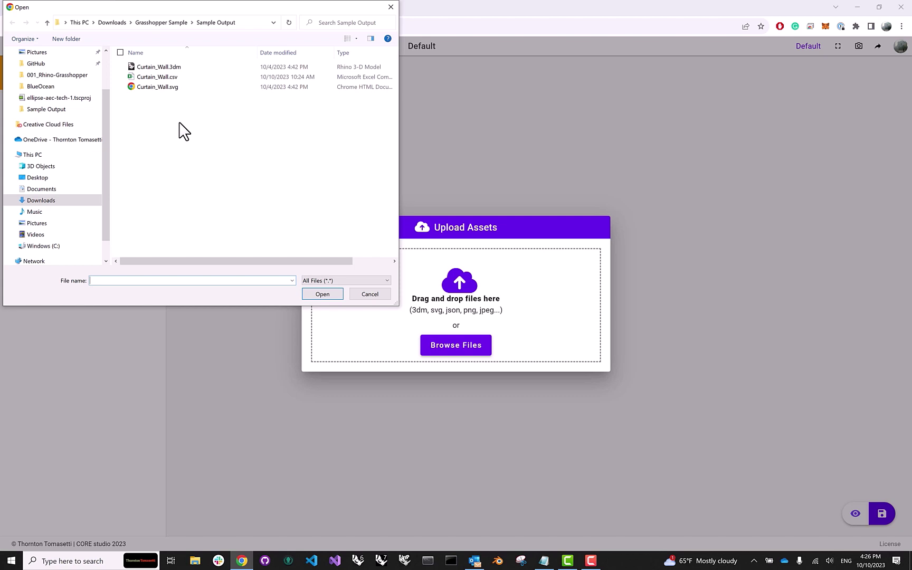
left_click_drag(179, 123, 152, 60)
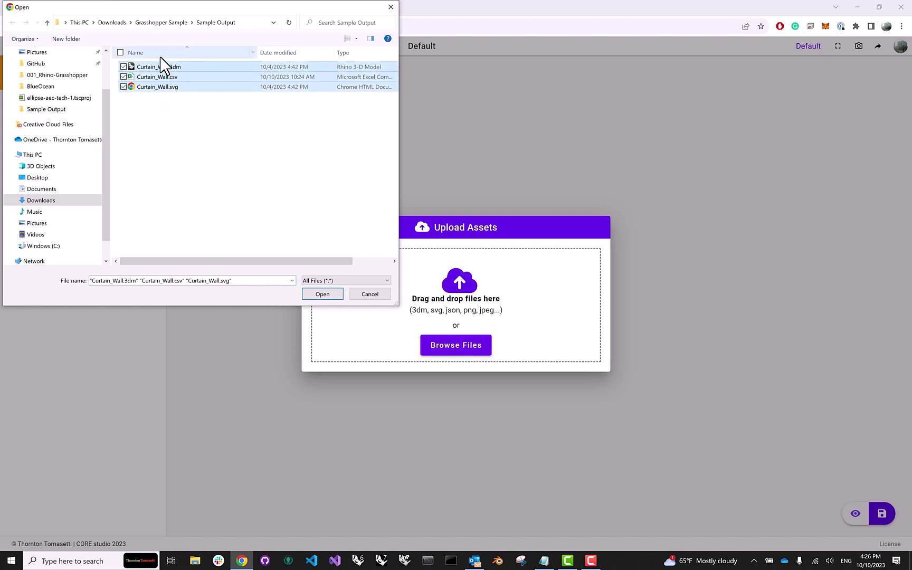
left_click(319, 295)
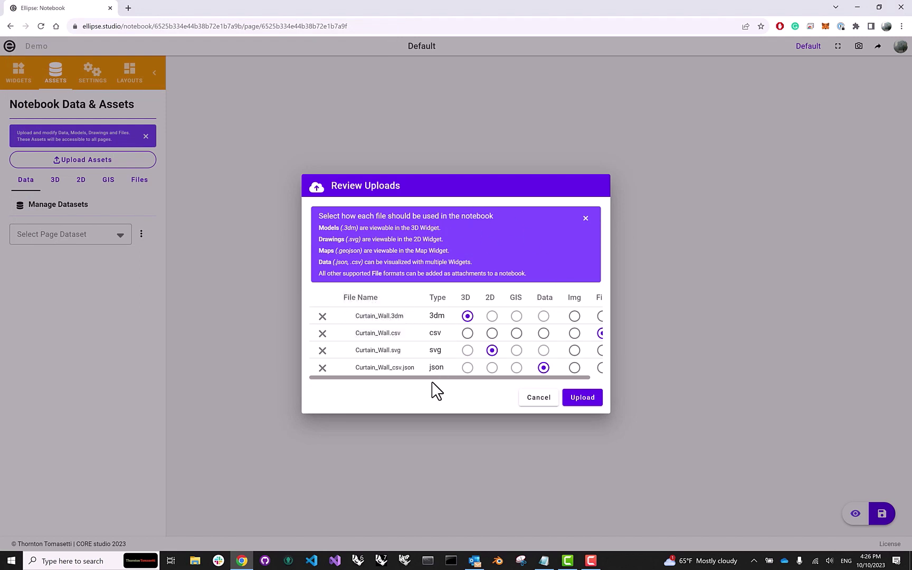
scroll(449, 388, "right", 2)
scroll(459, 394, "left", 2)
left_click(583, 397)
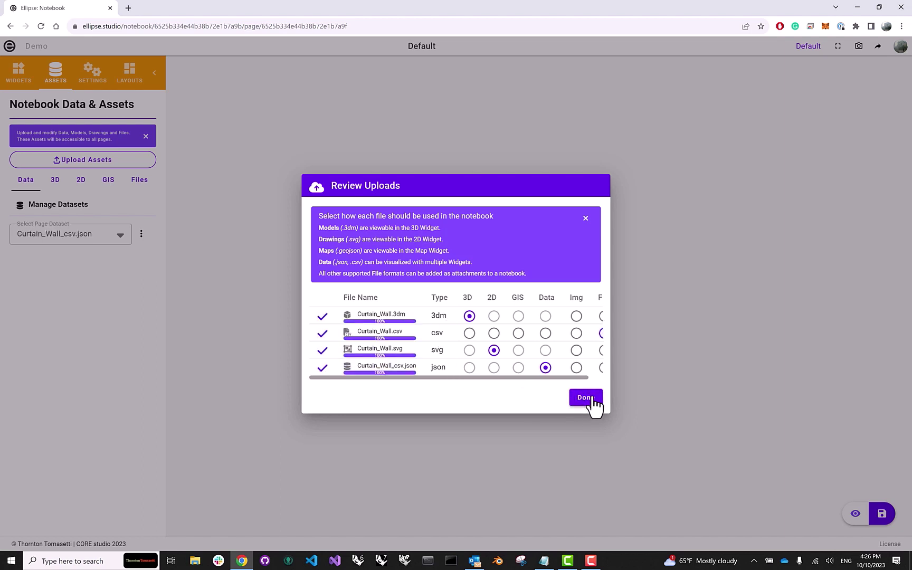
left_click(589, 400)
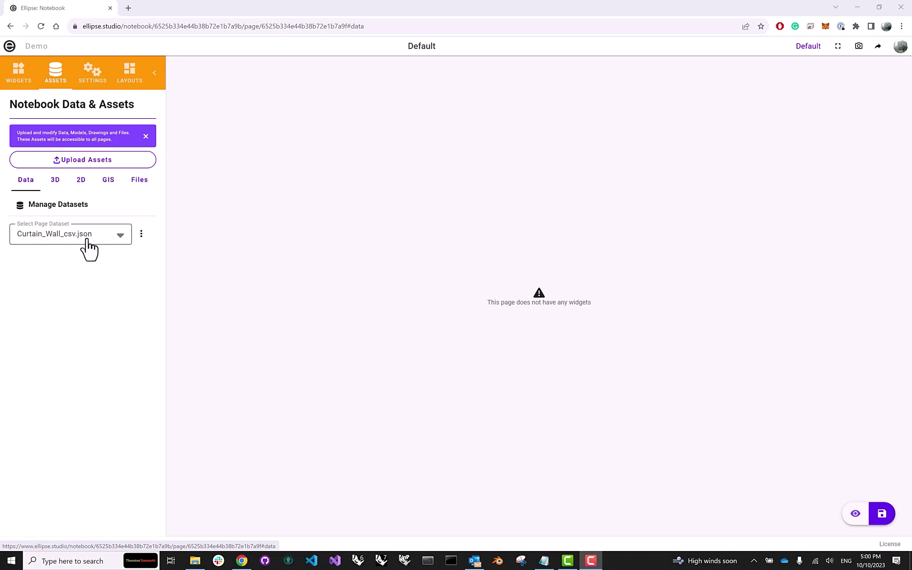
- Review the notebook's uploaded assets by category: 3D models, 2D drawings, GIS maps, files and datasets
left_click(56, 183)
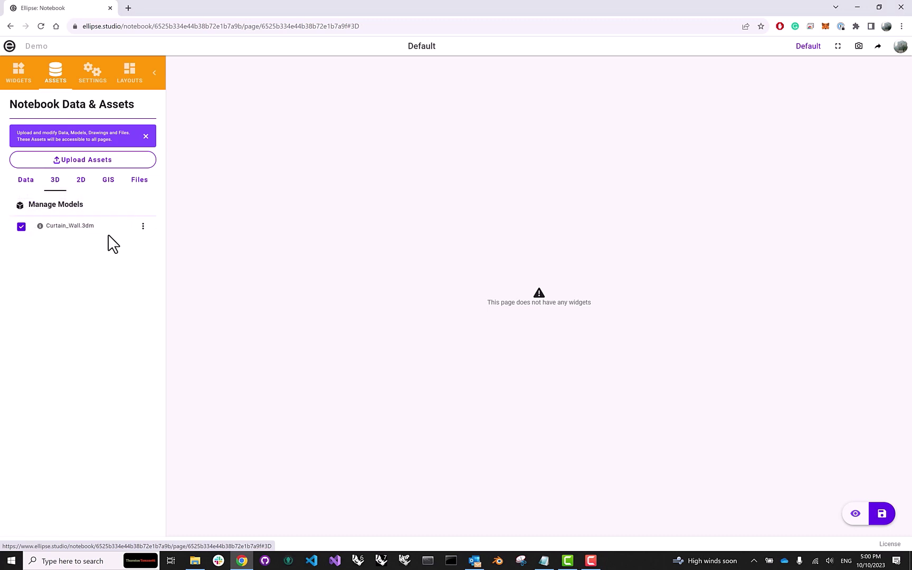
left_click(80, 182)
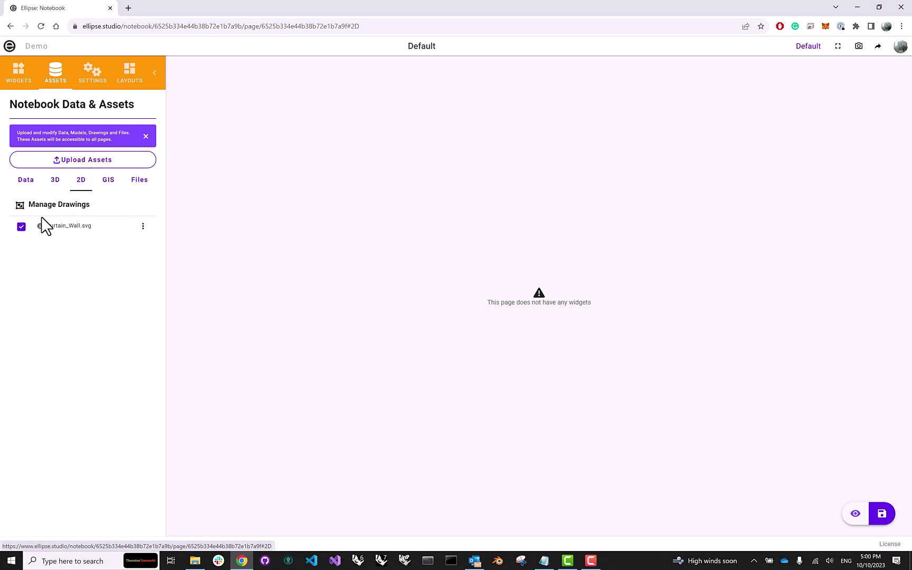
left_click(101, 186)
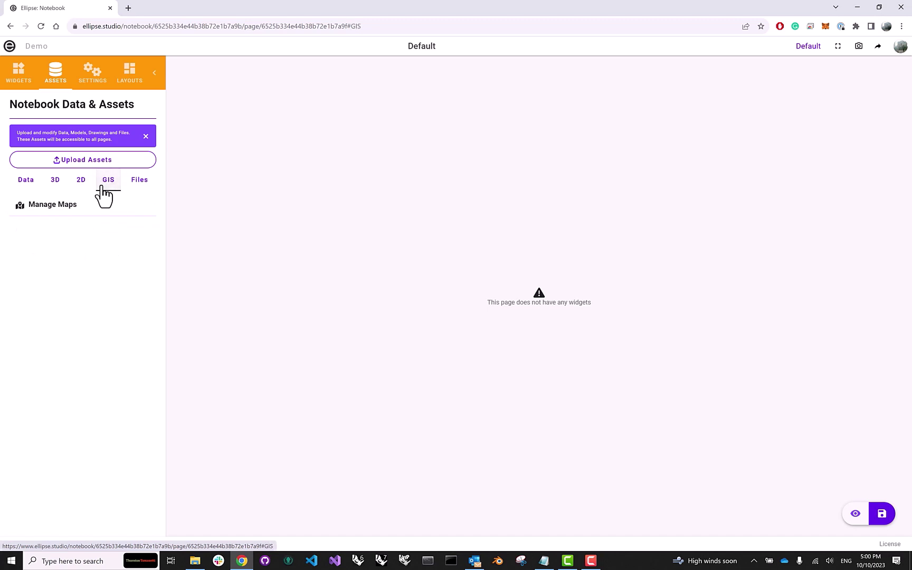
left_click(146, 186)
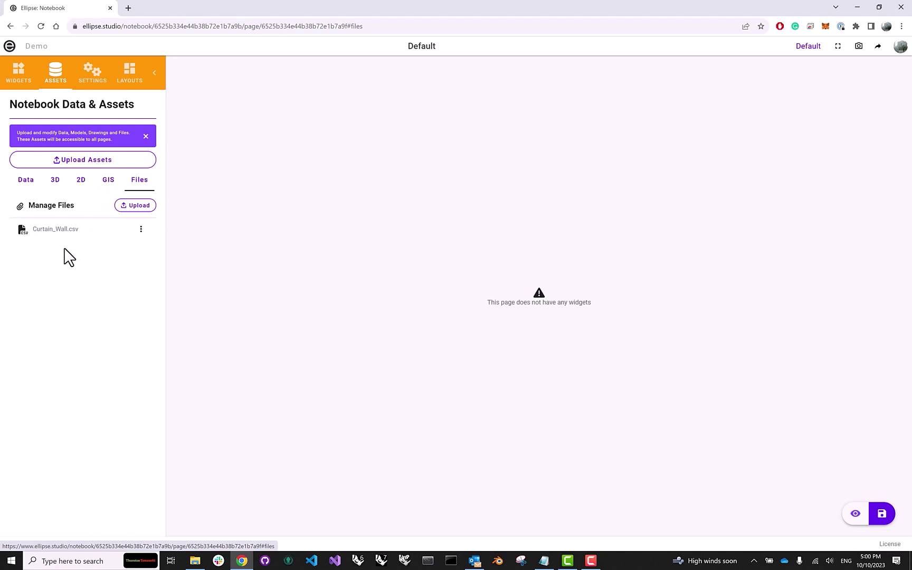
left_click(26, 185)
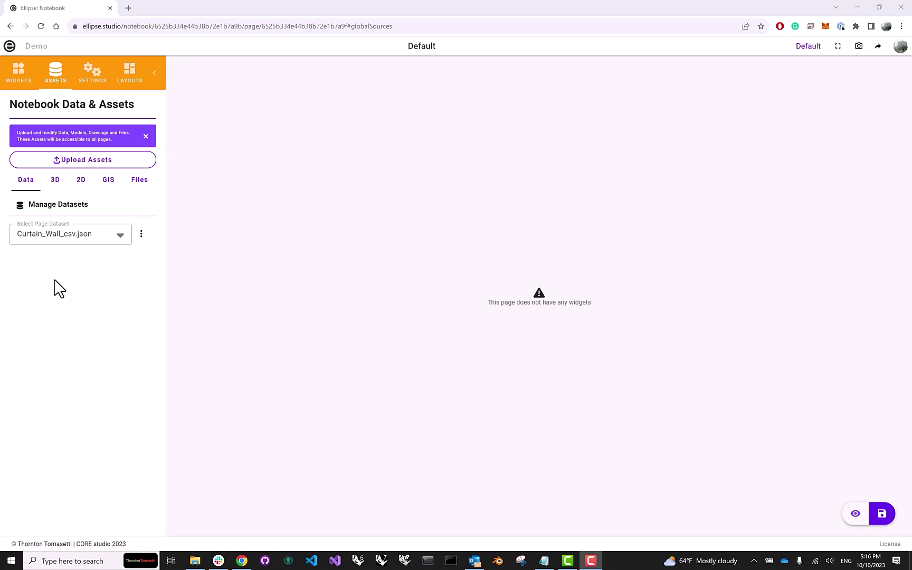
- Add a 2D Viewer and a 3D Viewer side by side on the empty page and enlarge both to the same height
left_click(24, 80)
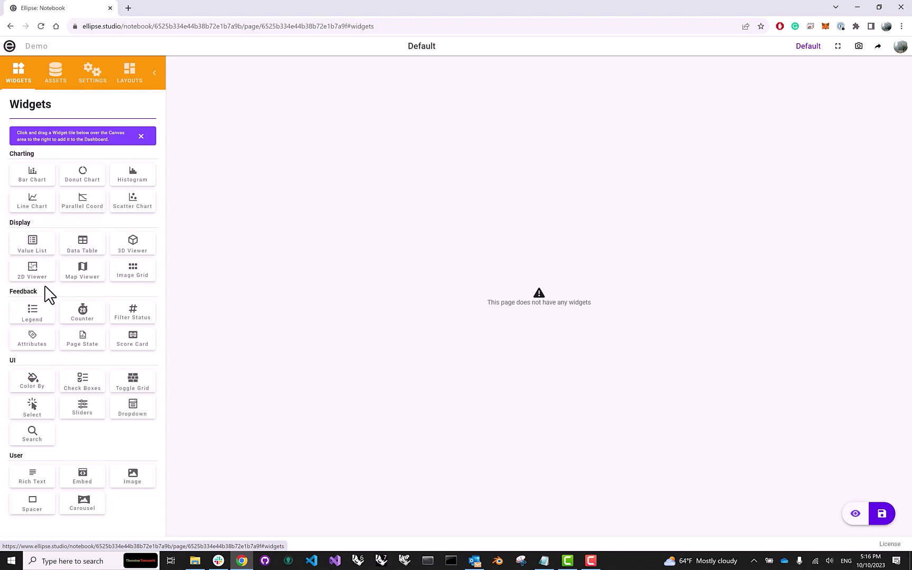
mouse_move(31, 283)
left_mouse_down()
mouse_move(38, 292)
mouse_move(27, 275)
mouse_move(42, 292)
left_mouse_up()
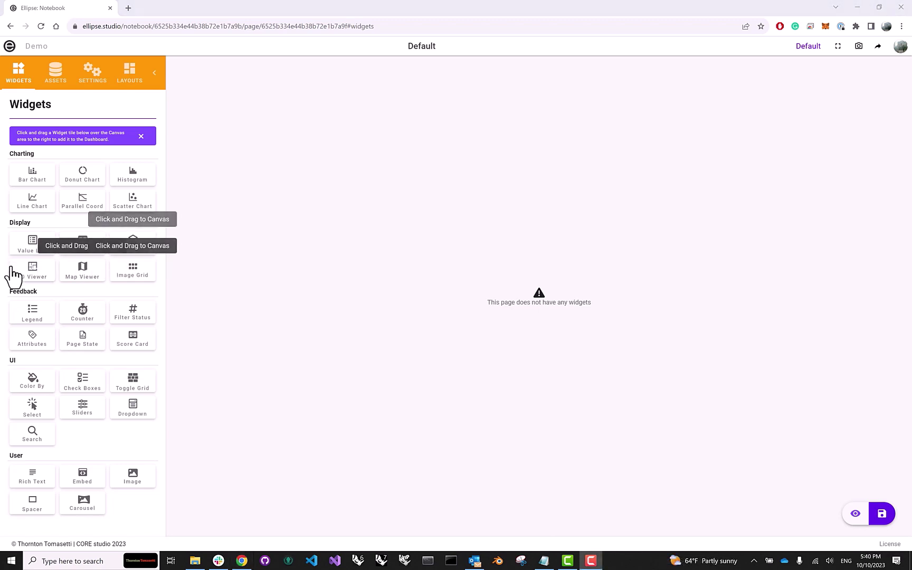
mouse_move(35, 280)
left_mouse_down()
mouse_move(202, 166)
mouse_move(263, 183)
mouse_move(574, 187)
mouse_move(192, 165)
mouse_move(456, 175)
mouse_move(548, 162)
mouse_move(177, 134)
mouse_move(198, 138)
left_mouse_up()
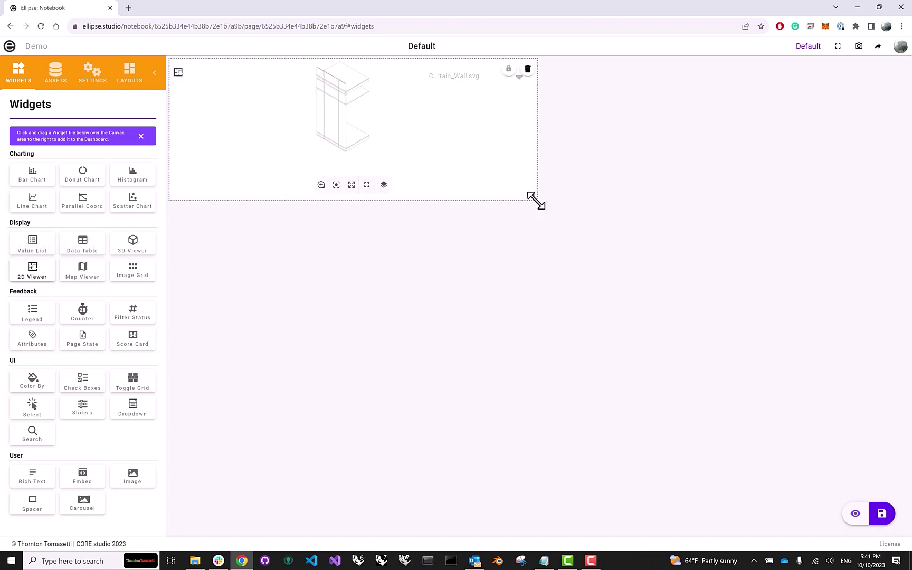
left_click_drag(535, 198, 537, 306)
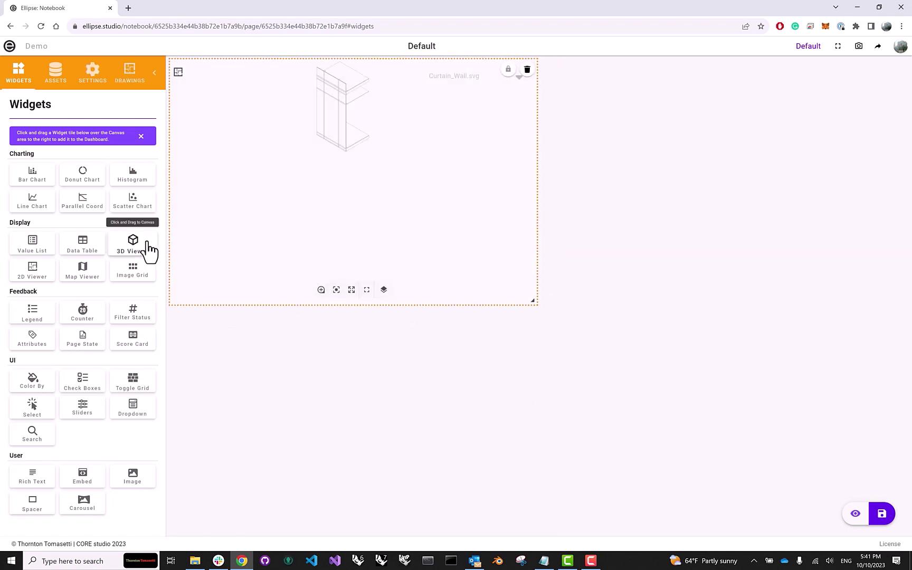
left_click_drag(147, 250, 647, 128)
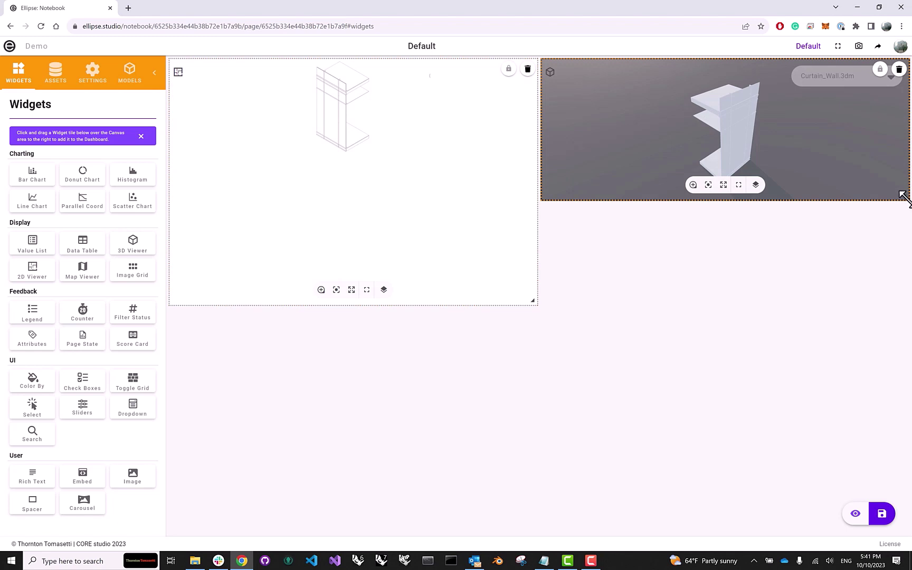
left_click_drag(906, 201, 904, 306)
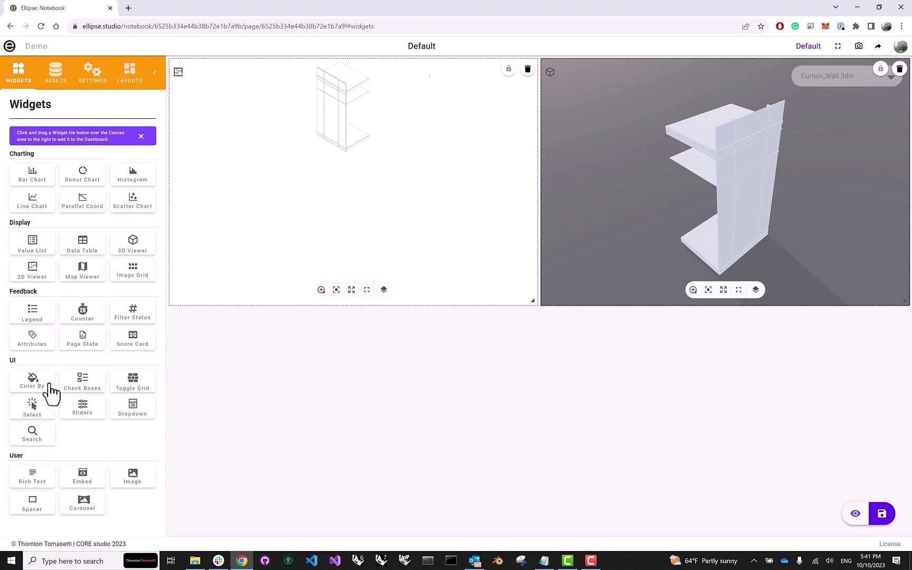
- Add a Color By widget beneath the 2D Viewer at the viewer's full width, with a Toggle Grid and a Donut Chart side by side below it
left_click_drag(45, 392, 207, 352)
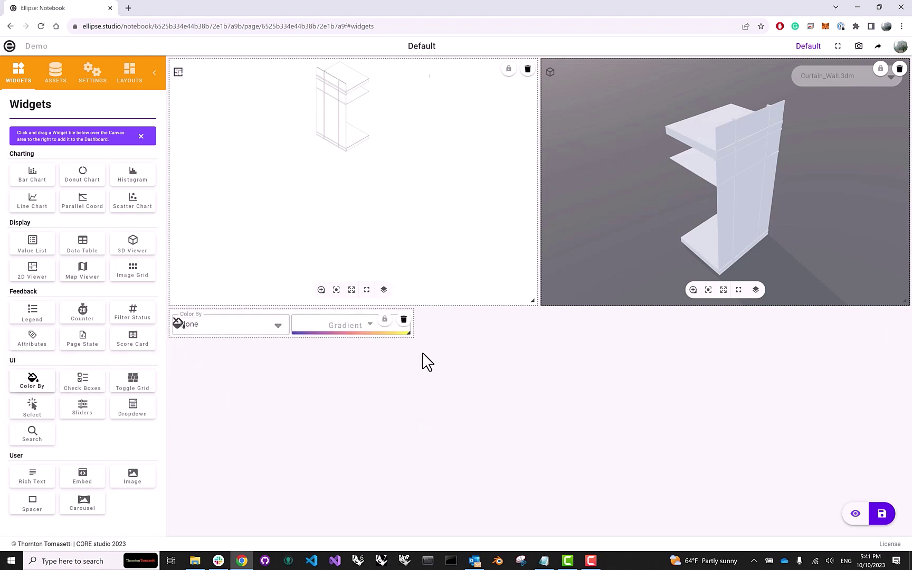
left_click_drag(409, 334, 544, 346)
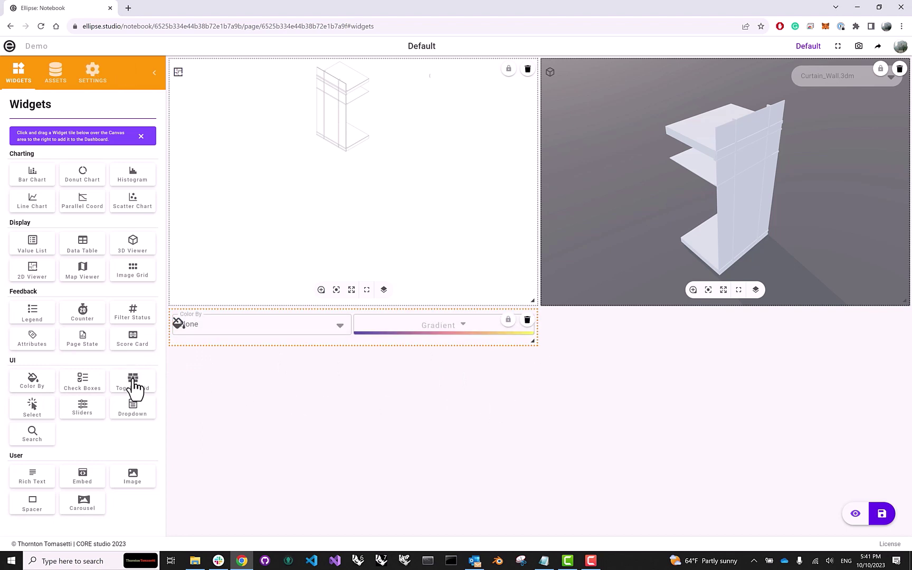
left_click_drag(132, 381, 190, 391)
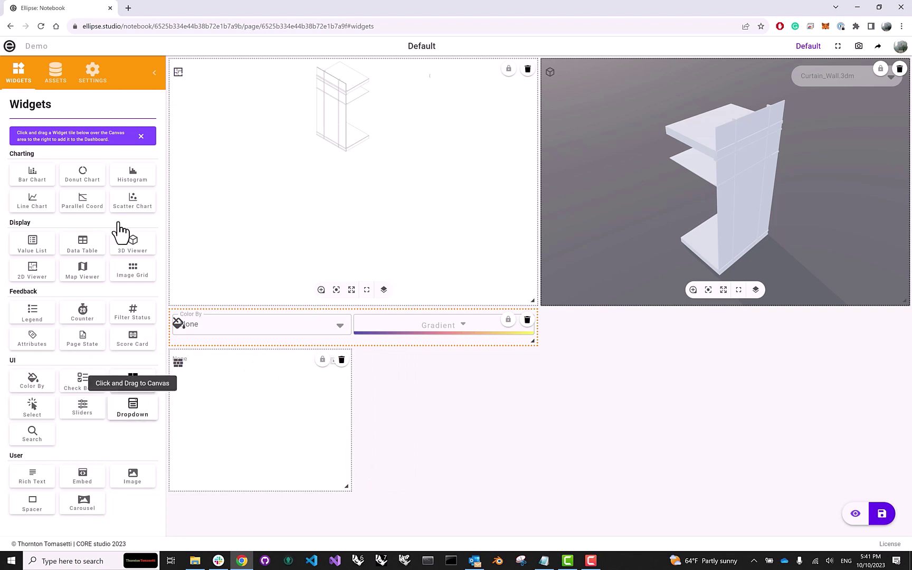
left_click_drag(82, 174, 364, 409)
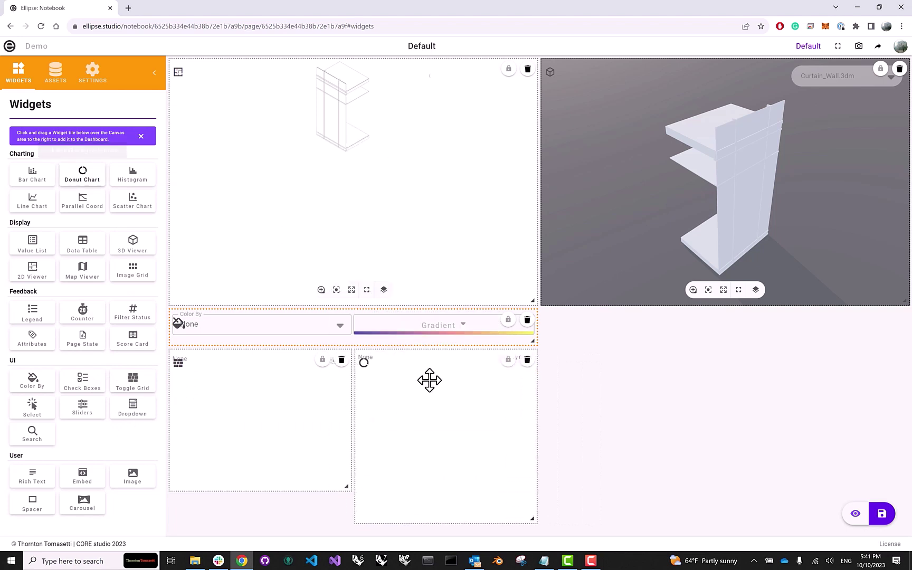
- Set the Toggle Grid widget's attribute to Category
left_click(243, 389)
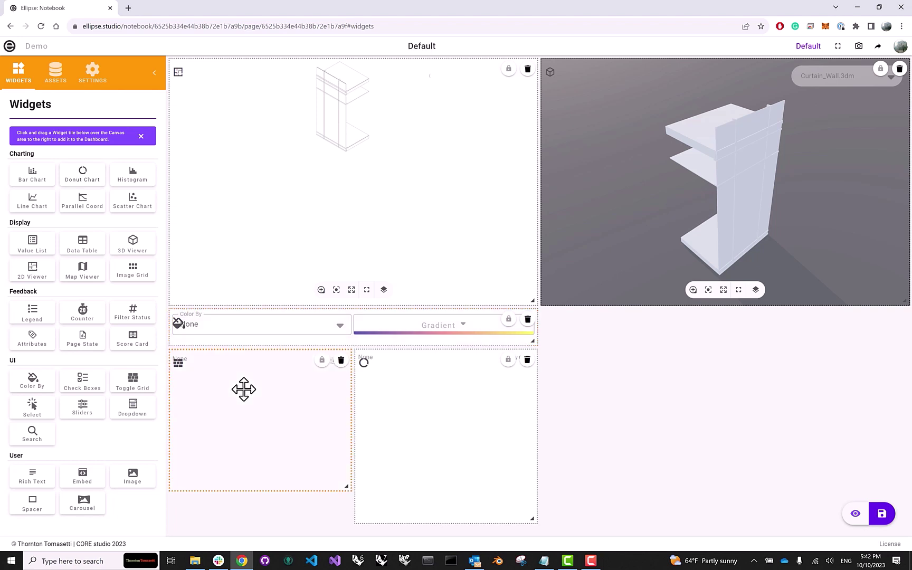
left_click(95, 74)
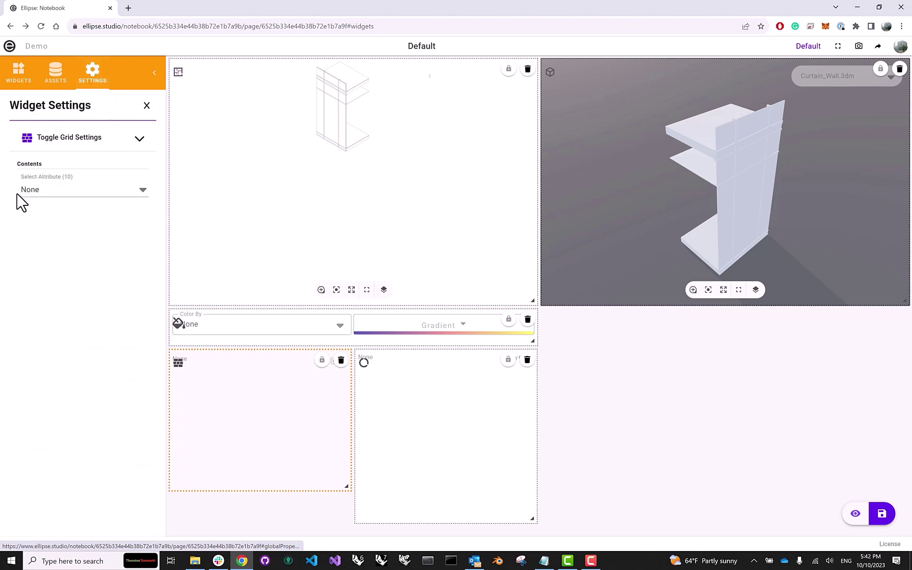
left_click(69, 191)
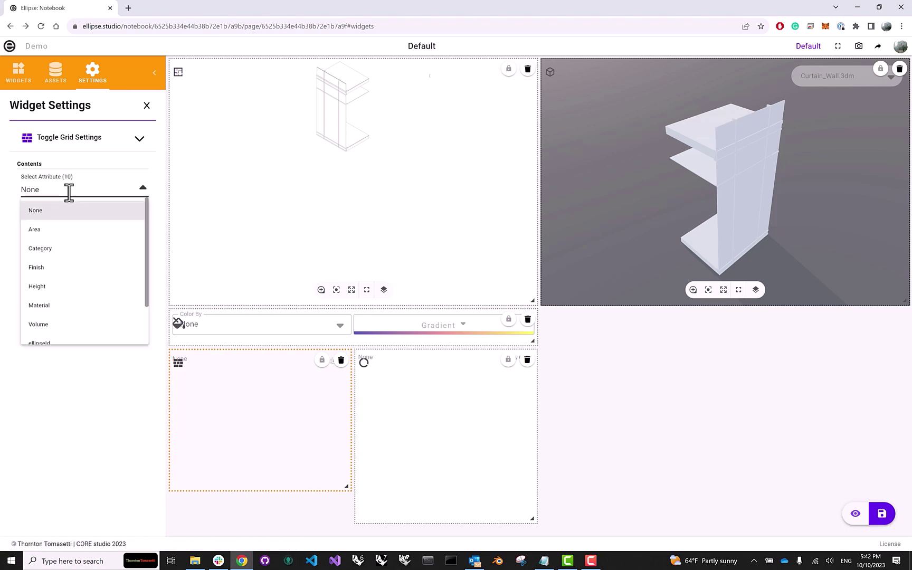
left_click(59, 248)
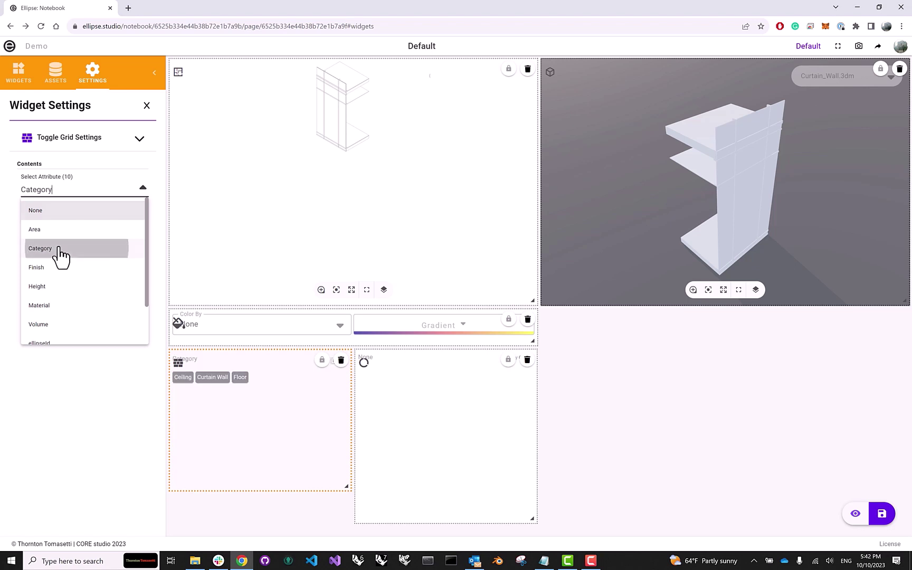
- Configure the Donut Chart to plot the Category attribute, summarized by Area
left_click(405, 439)
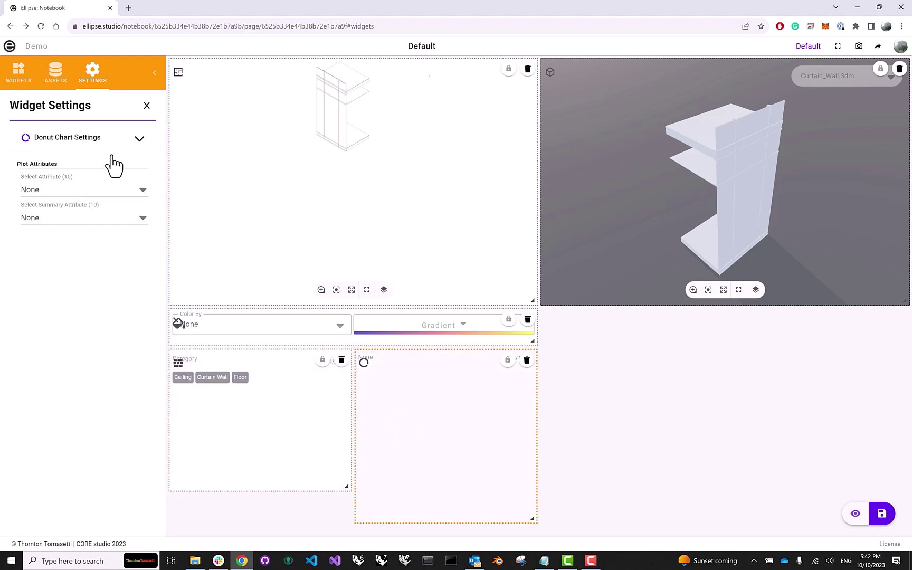
left_click(61, 191)
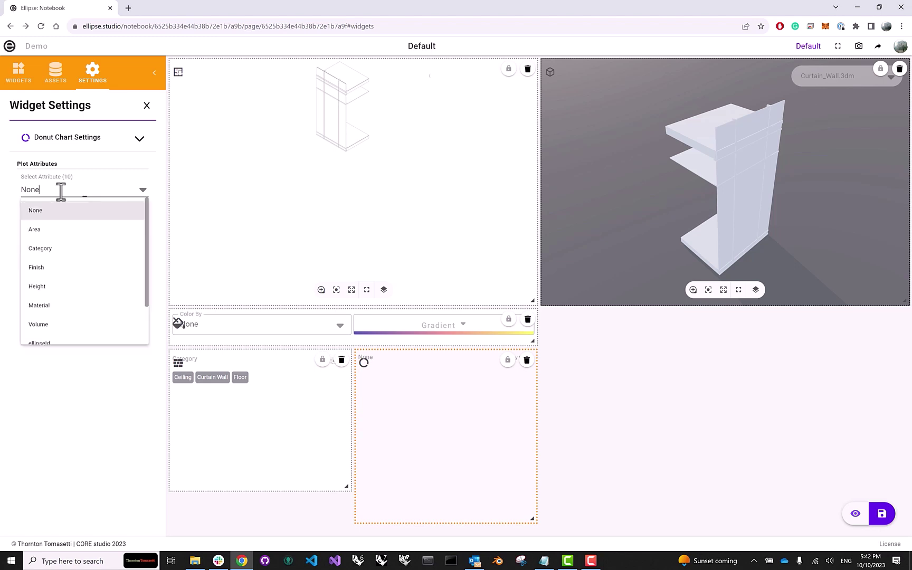
left_click(53, 249)
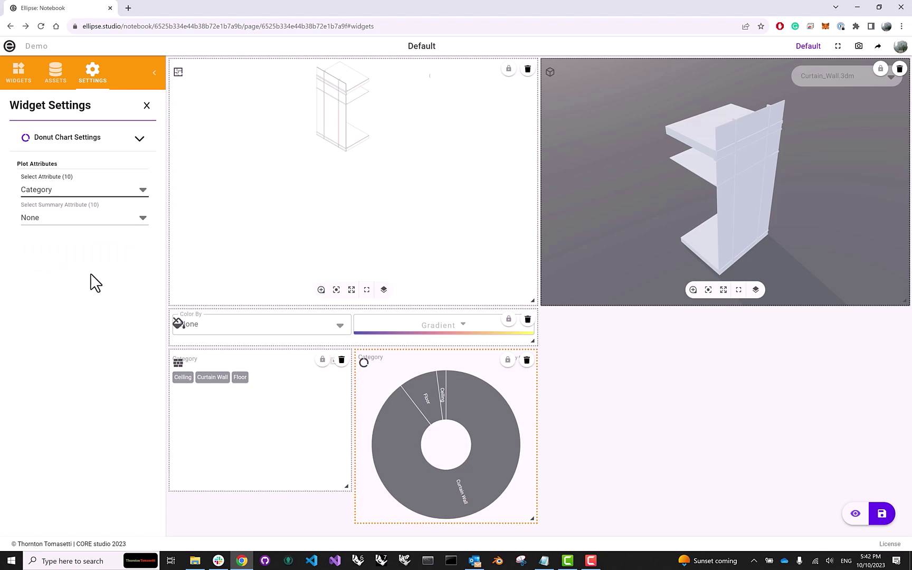
left_click(51, 220)
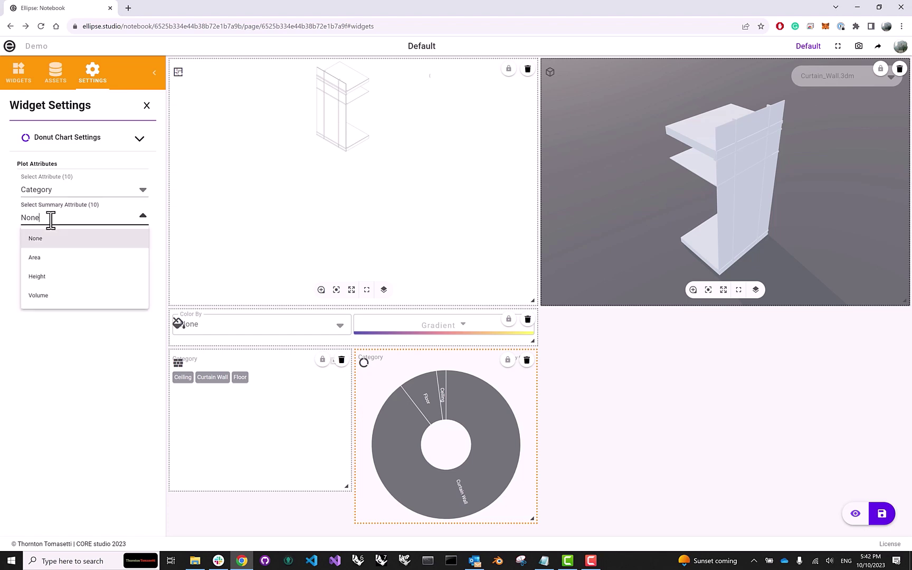
left_click(60, 259)
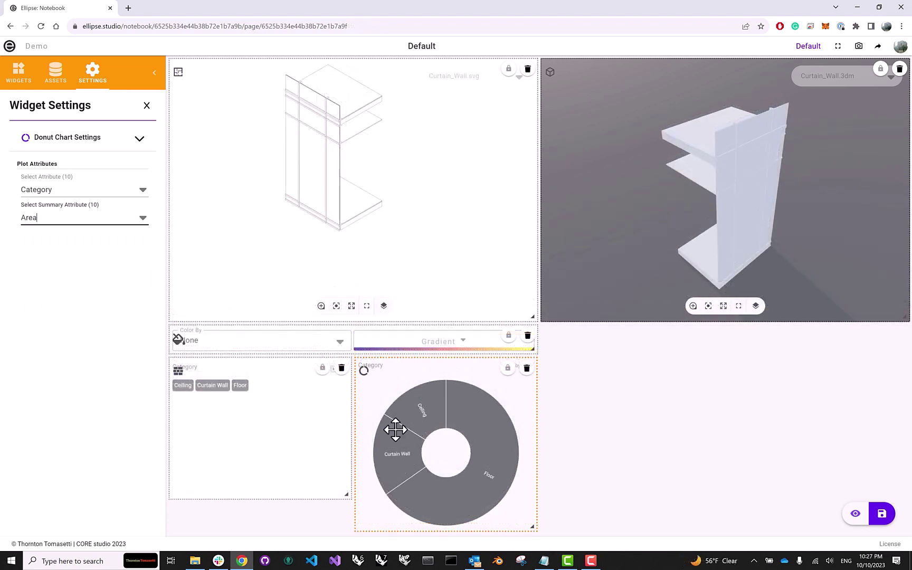
- Bring up the widget settings of the 3D Viewer and the 2D Viewer in turn and save the page layout
left_click_drag(400, 392, 382, 399)
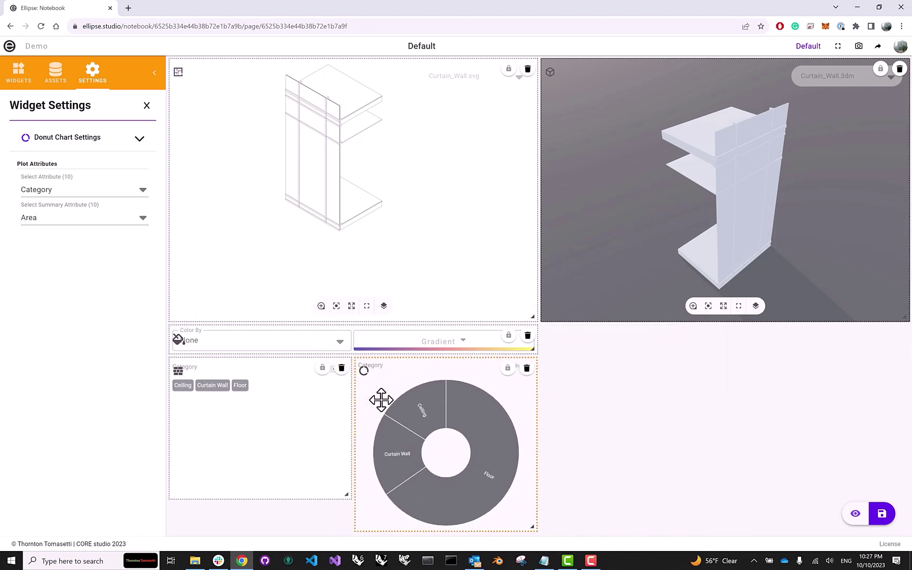
mouse_move(646, 218)
left_mouse_down()
mouse_move(655, 218)
mouse_move(642, 235)
left_mouse_up()
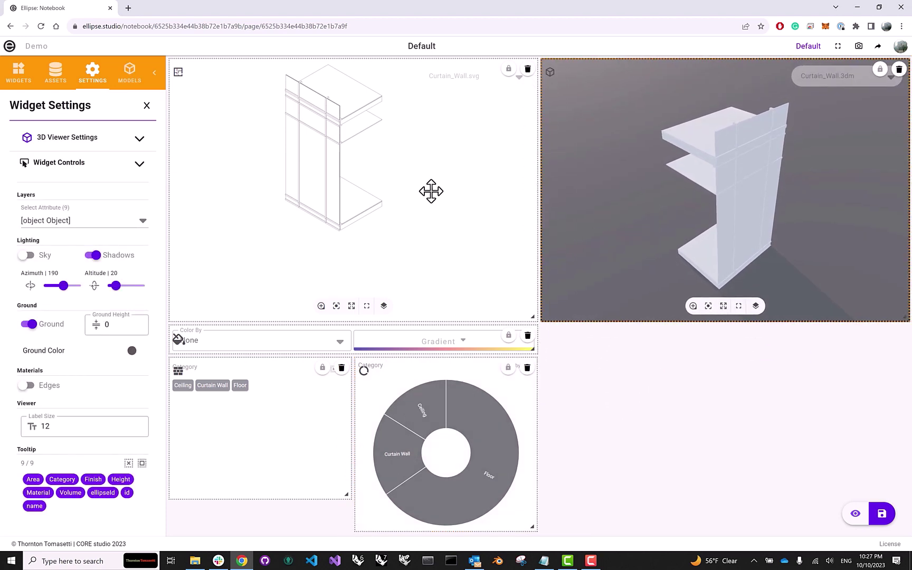
mouse_move(418, 198)
left_mouse_down()
mouse_move(442, 183)
mouse_move(418, 167)
left_mouse_up()
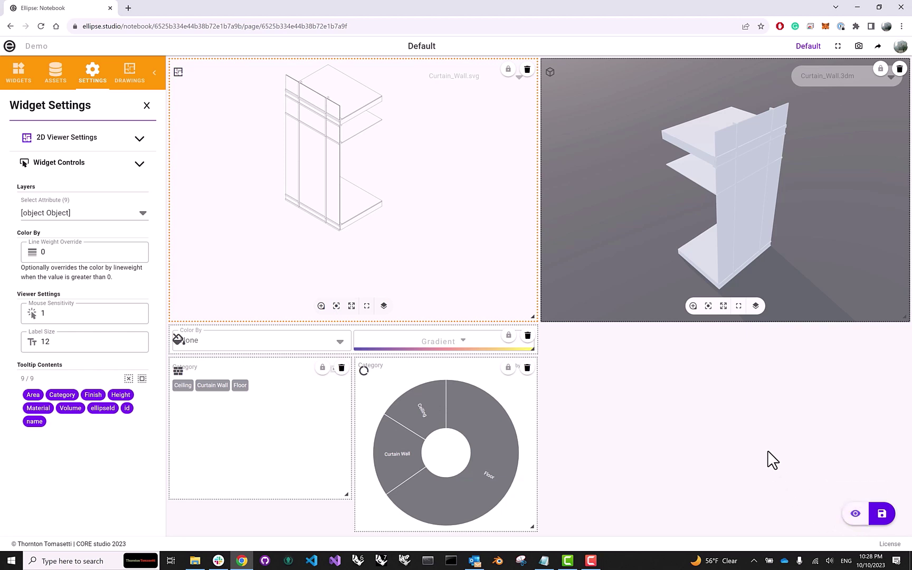
left_click(882, 515)
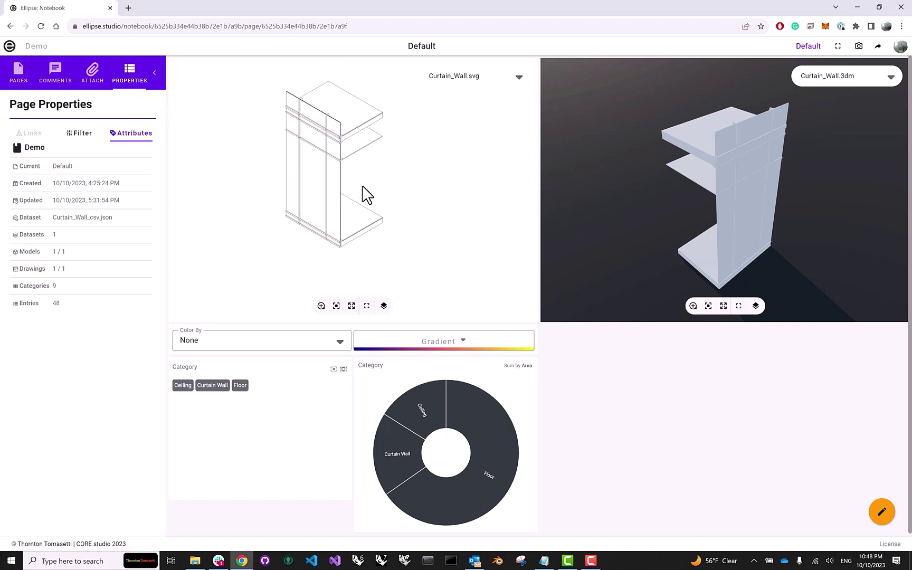
- Examine the curtain wall panels in the 2D drawing and the 3D model, comparing their linked highlights and attribute tooltips
scroll(341, 127, "up", 5)
scroll(337, 132, "up", 2)
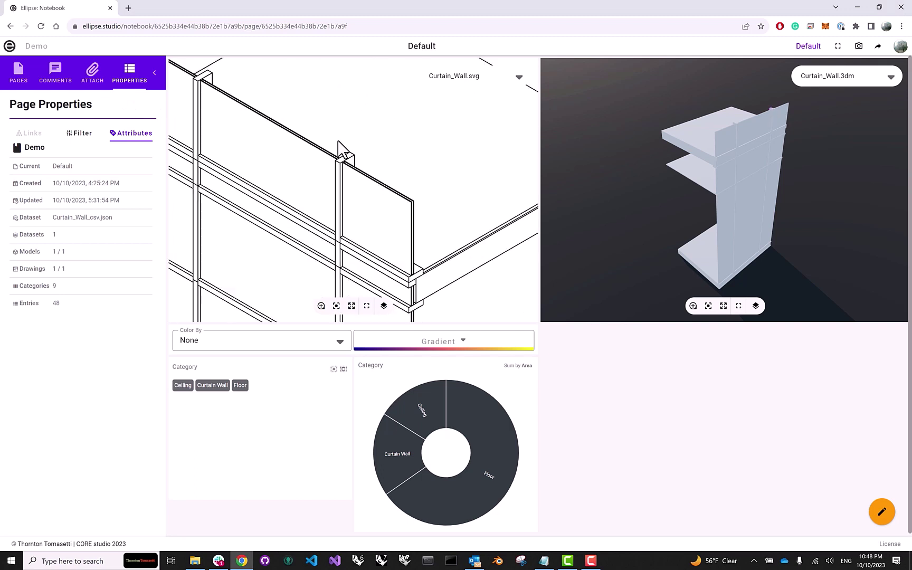
scroll(340, 150, "down", 7)
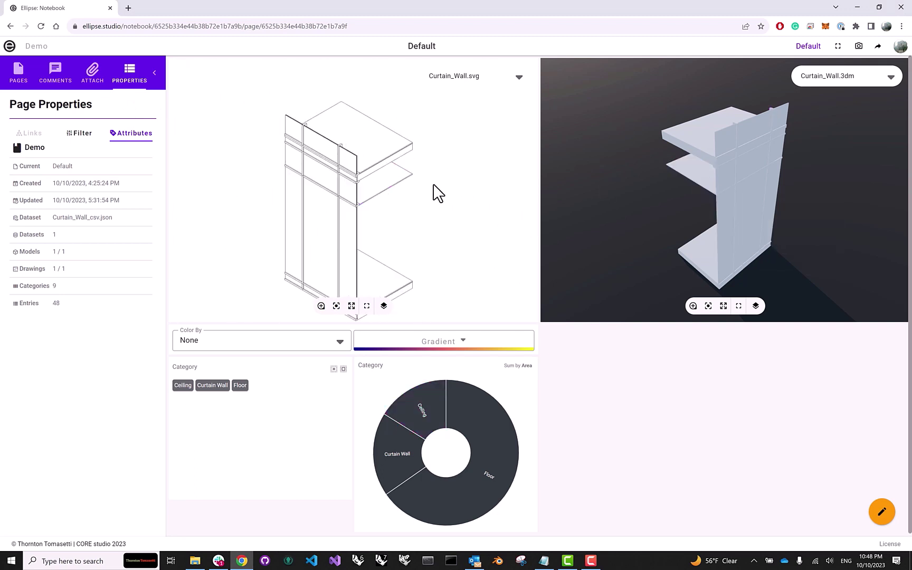
scroll(441, 206, "up", 6)
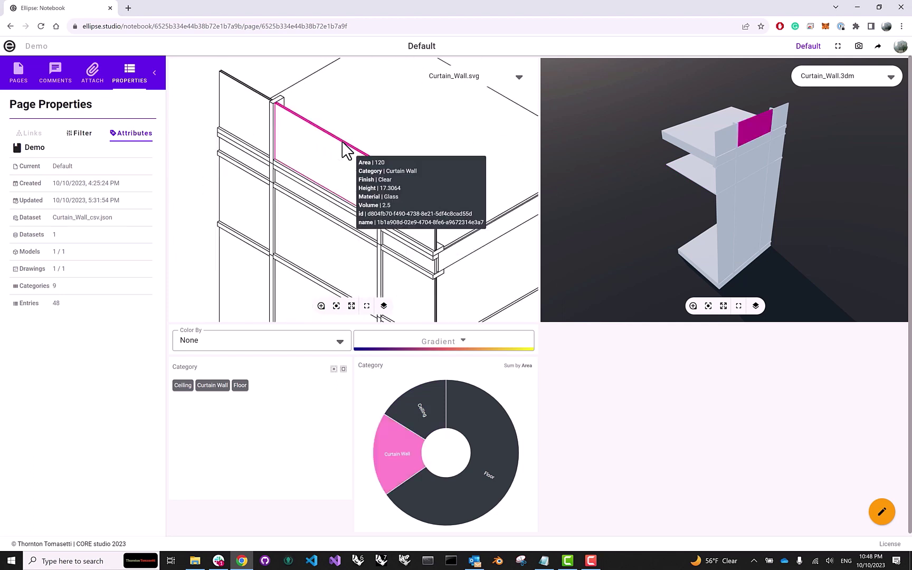
mouse_move(752, 179)
left_mouse_down()
mouse_move(697, 141)
mouse_move(636, 164)
mouse_move(655, 195)
mouse_move(734, 193)
mouse_move(733, 166)
mouse_move(721, 197)
mouse_move(727, 187)
left_mouse_up()
scroll(350, 131, "down", 6)
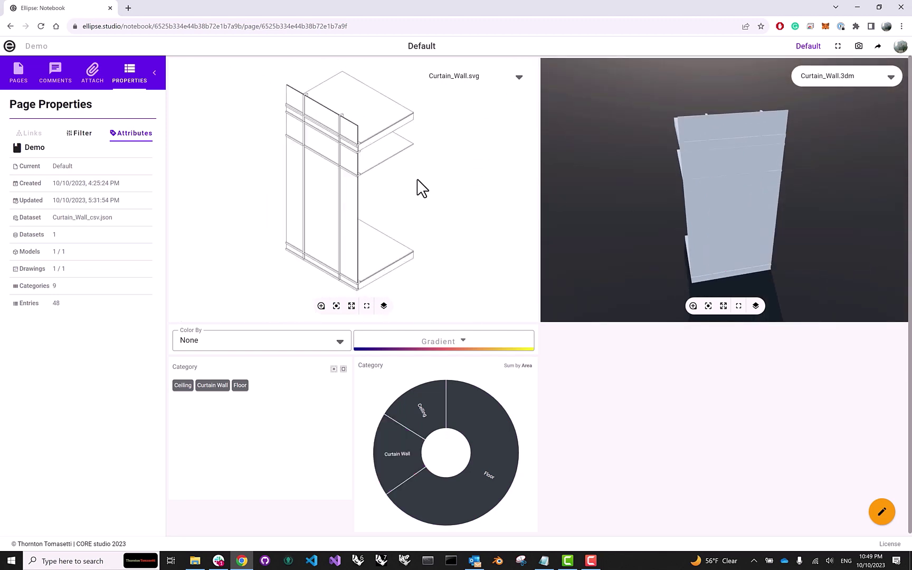
mouse_move(777, 129)
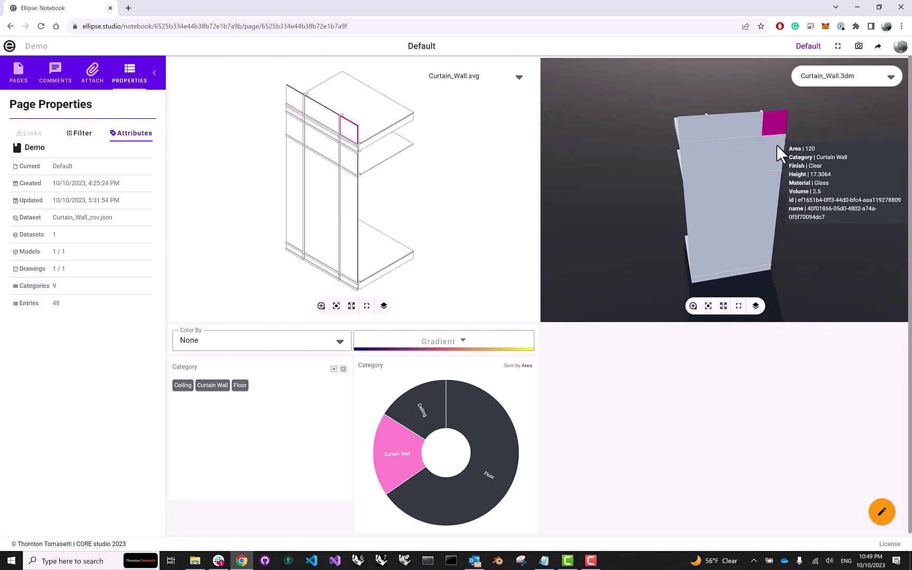
mouse_move(741, 171)
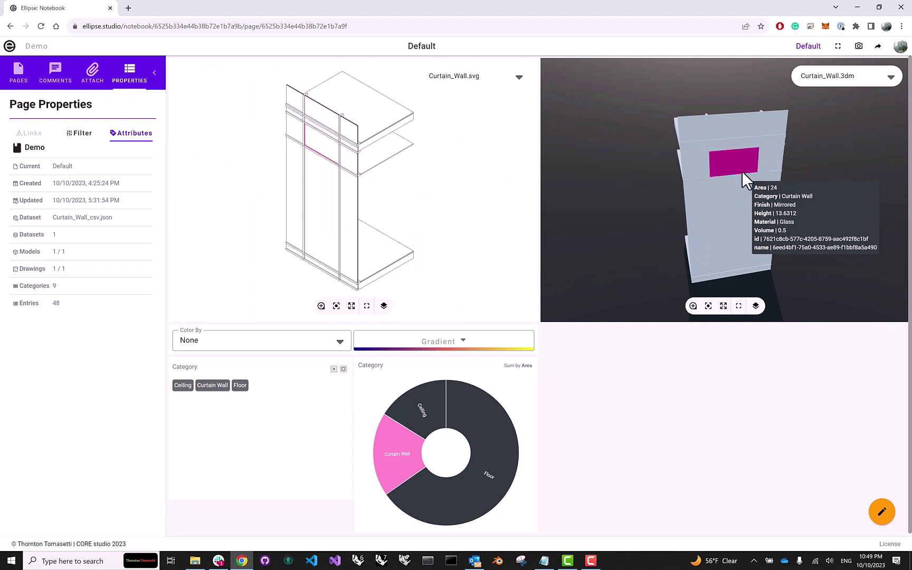
mouse_move(704, 195)
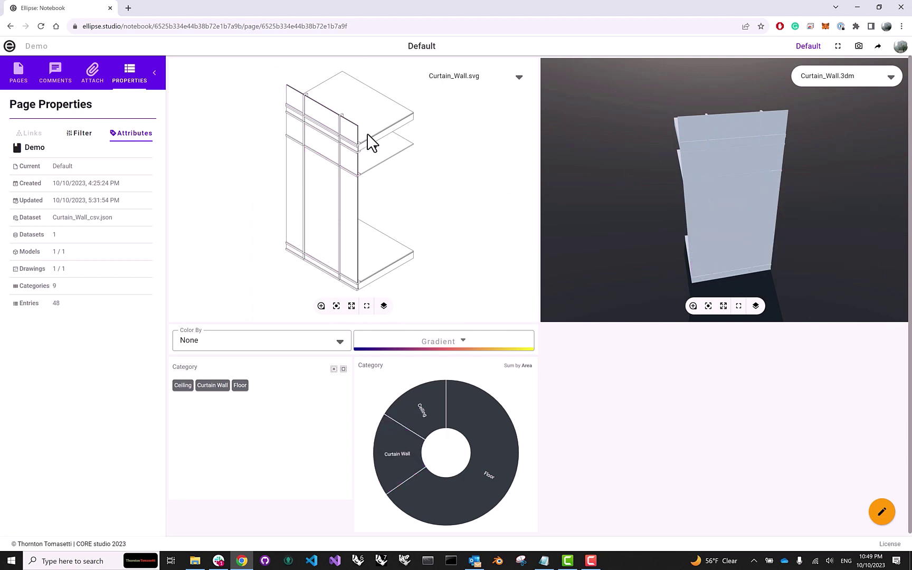
- Inspect the Floor and Ceiling segments of the Donut Chart against the matching elements in both viewers
mouse_move(474, 433)
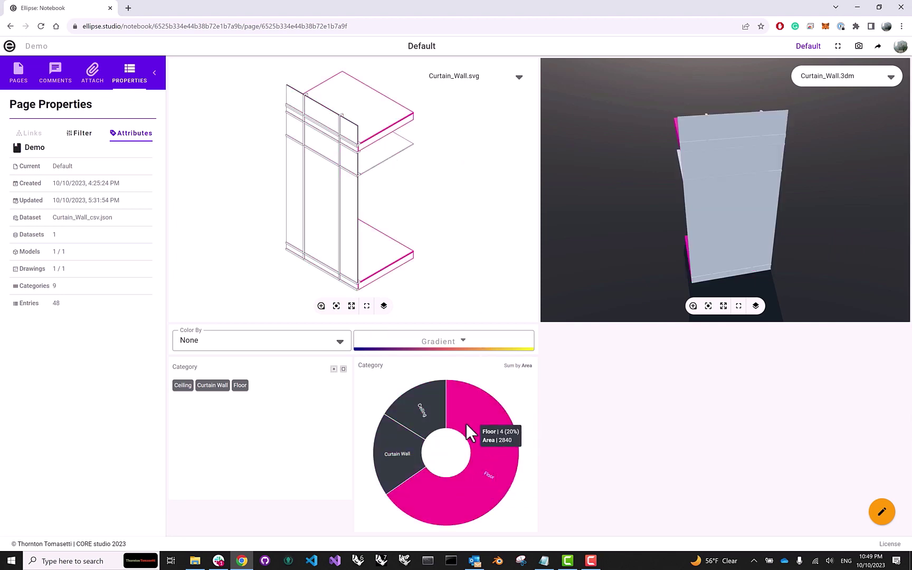
mouse_move(426, 413)
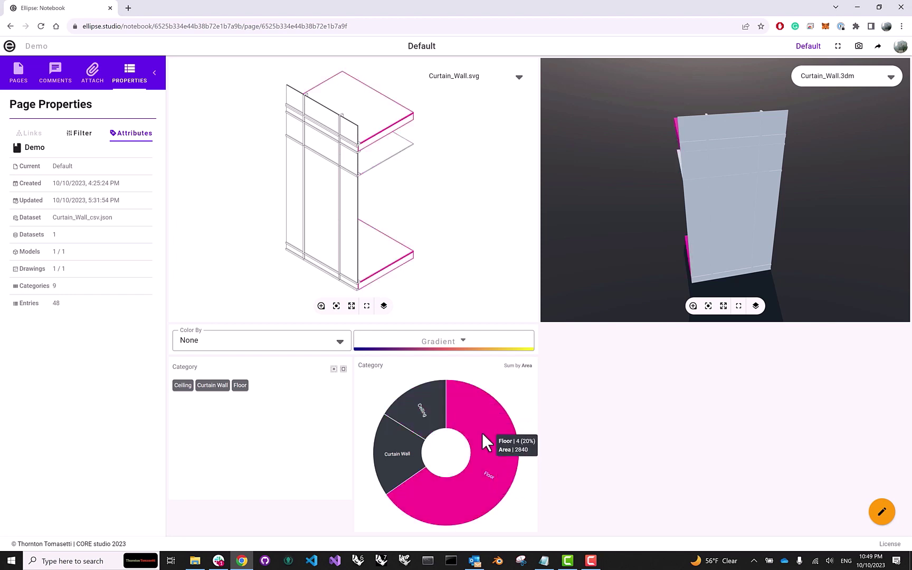
left_click_drag(621, 259, 727, 122)
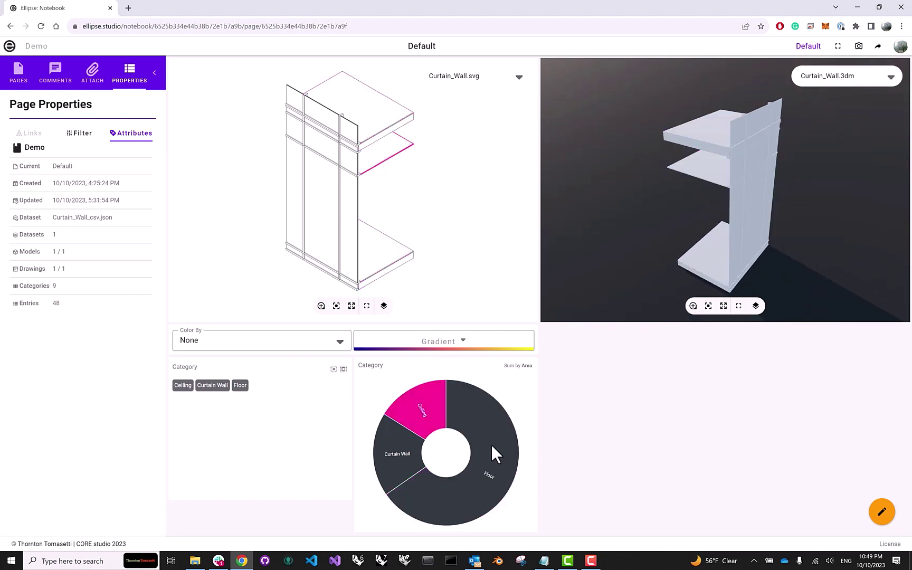
mouse_move(485, 450)
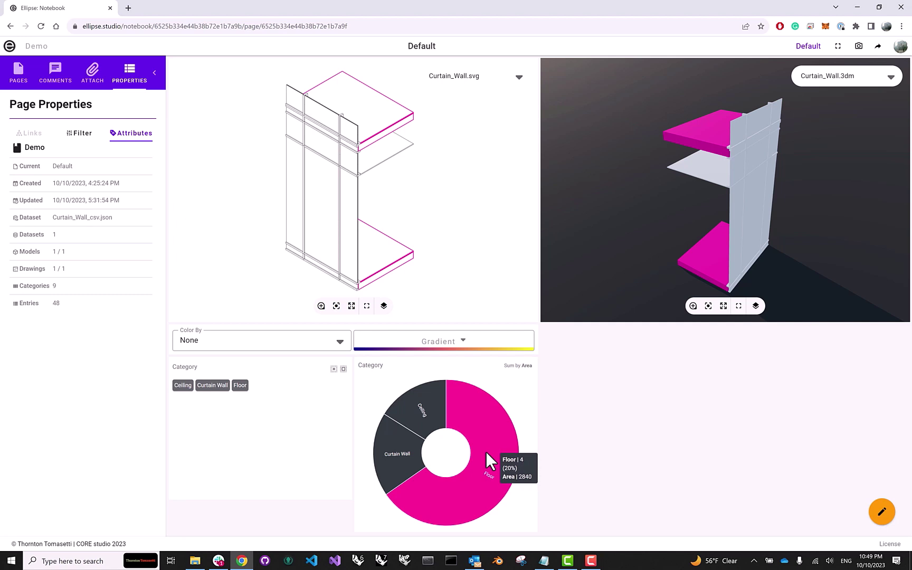
- Select the tall middle Curtain Wall glass panel in the 3D Viewer to list its attributes
mouse_move(341, 119)
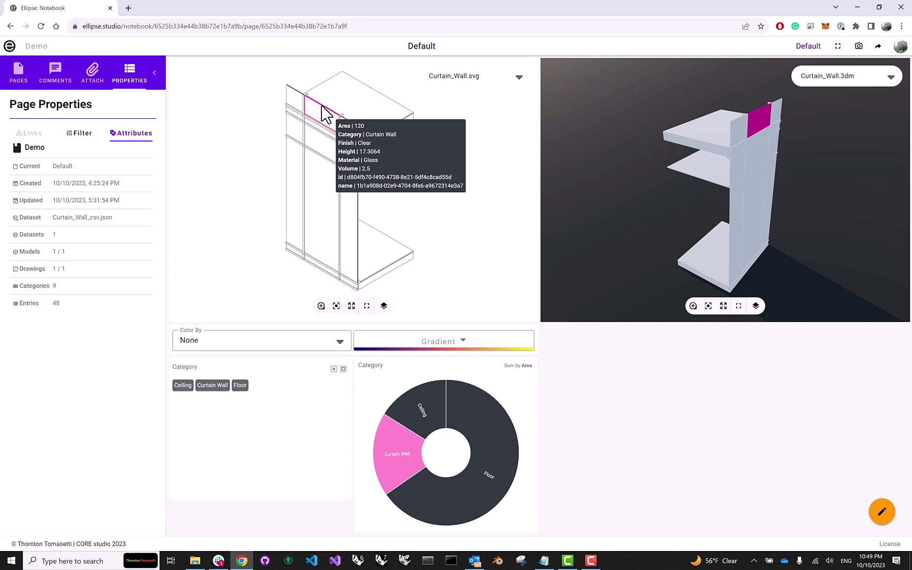
mouse_move(769, 135)
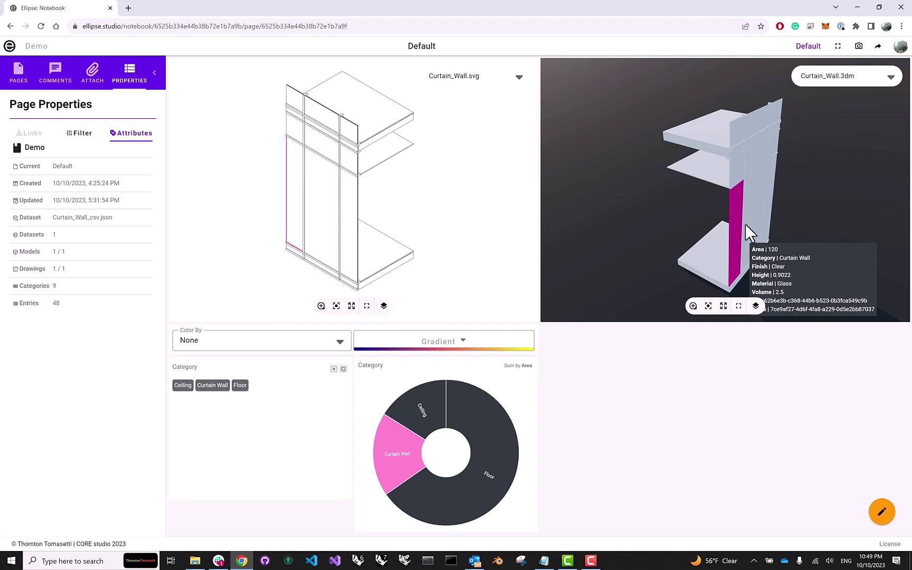
left_click(749, 198)
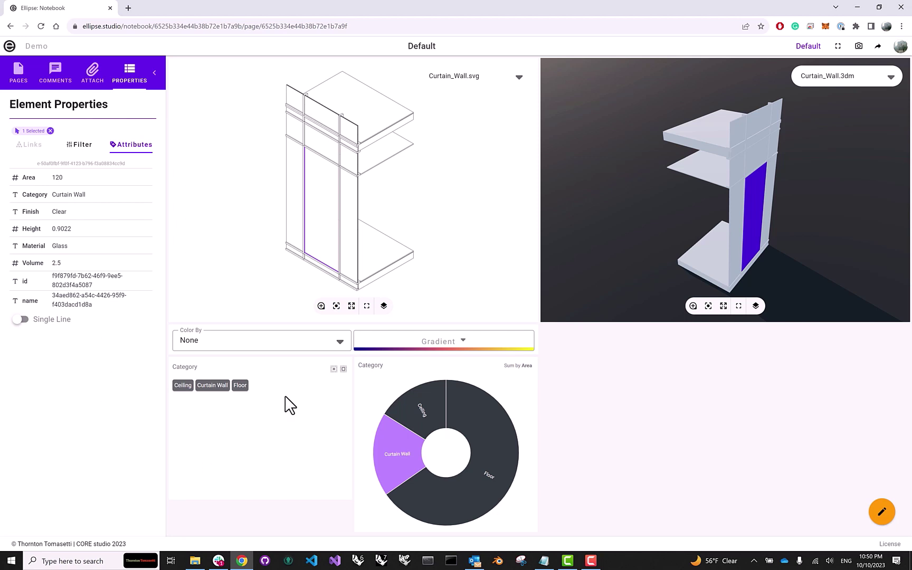
- Toggle the Curtain Wall category off and on in the Toggle Grid, and do the same with Floor
left_click(219, 386)
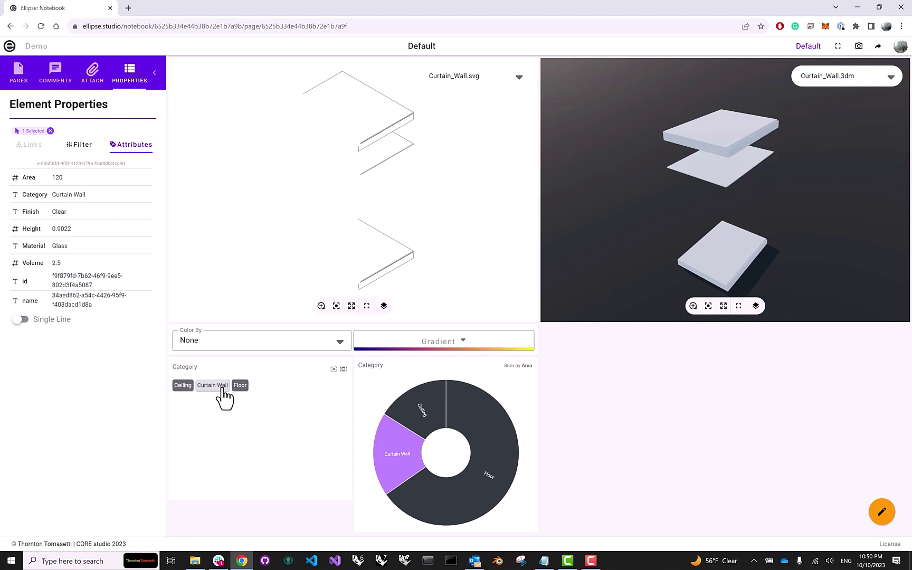
left_click(222, 386)
left_click(241, 386)
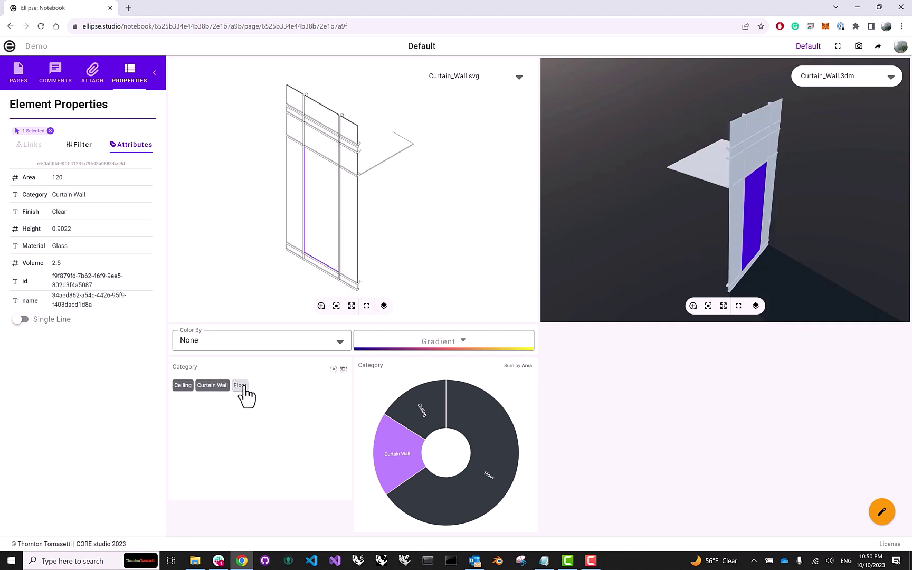
left_click(242, 386)
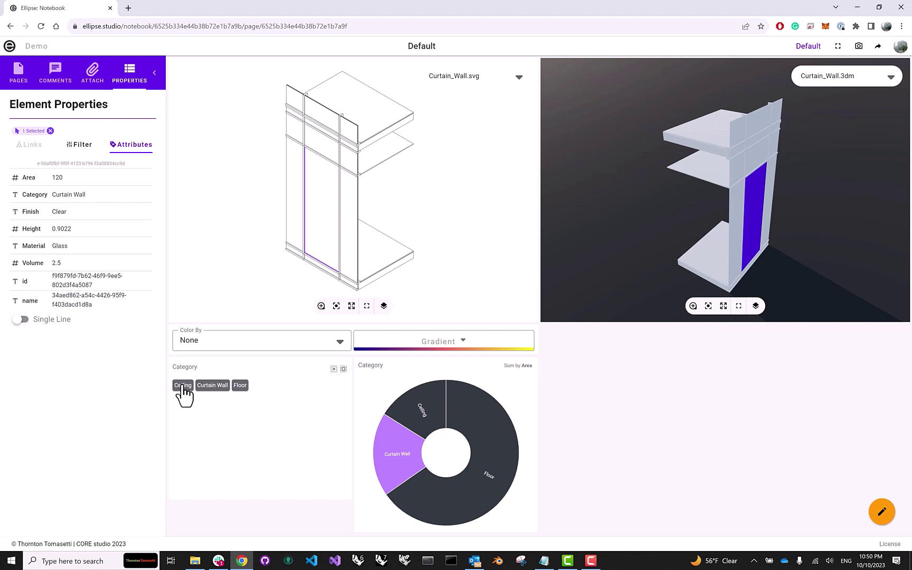
- Hide the Ceiling and Floor categories so only the Curtain Wall elements are shown in both viewers
left_click(183, 386)
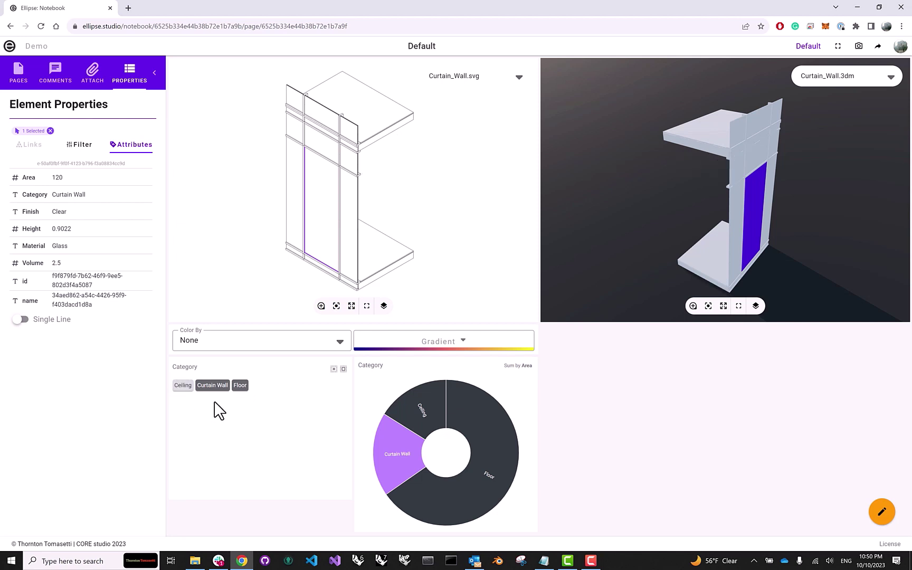
left_click(240, 386)
mouse_move(722, 206)
mouse_move(723, 206)
left_mouse_down()
mouse_move(610, 203)
mouse_move(722, 212)
left_mouse_up()
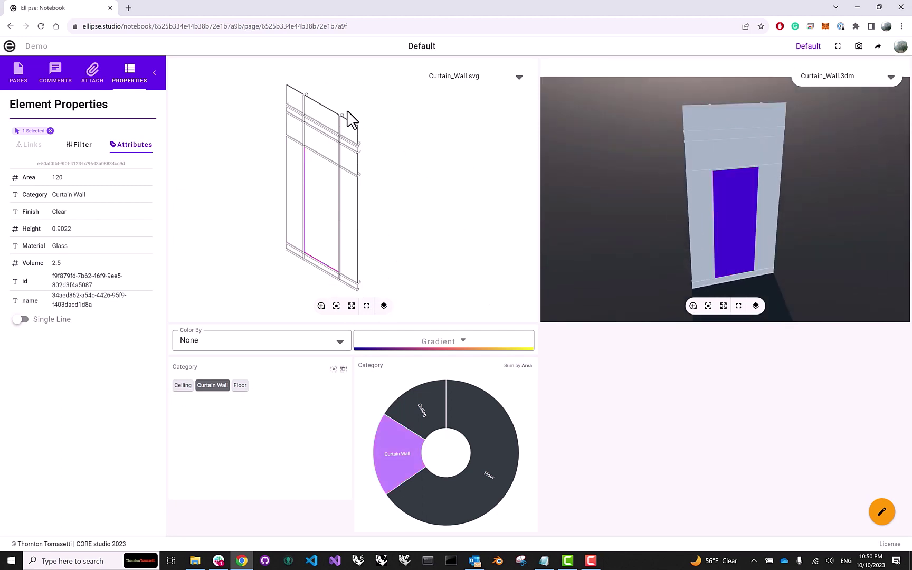
left_click_drag(599, 170, 639, 204)
left_click_drag(703, 211, 679, 213)
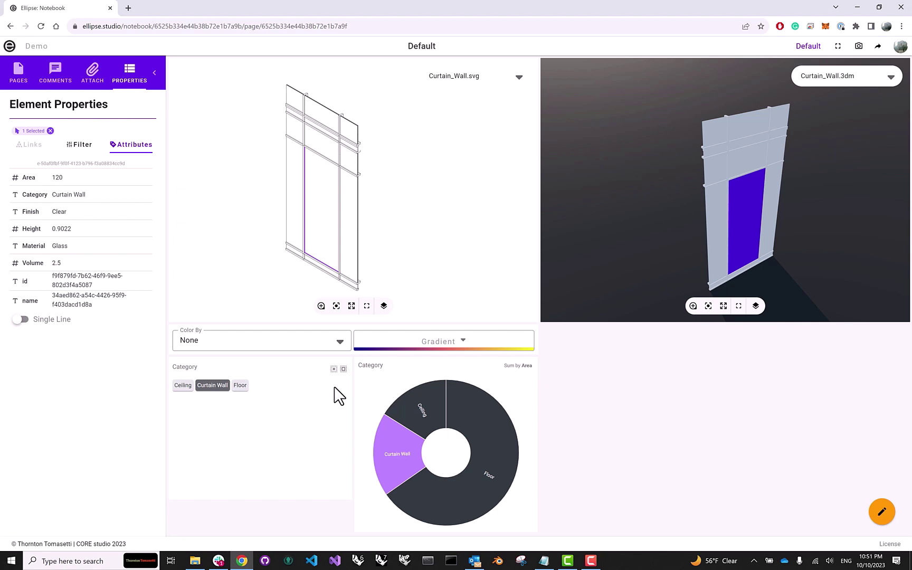
- Color the elements by Area and inspect the curtain wall panels in the 3D Viewer
left_click(340, 341)
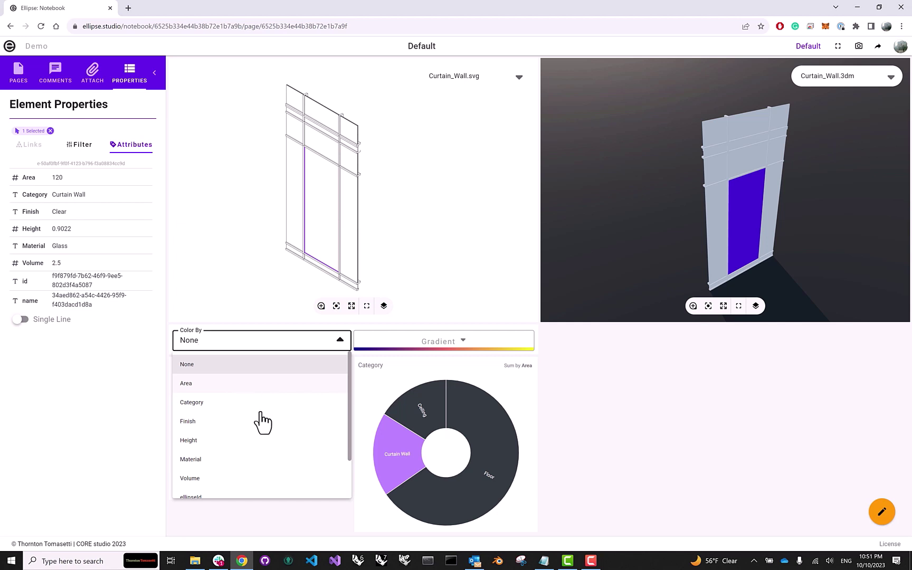
left_click(242, 385)
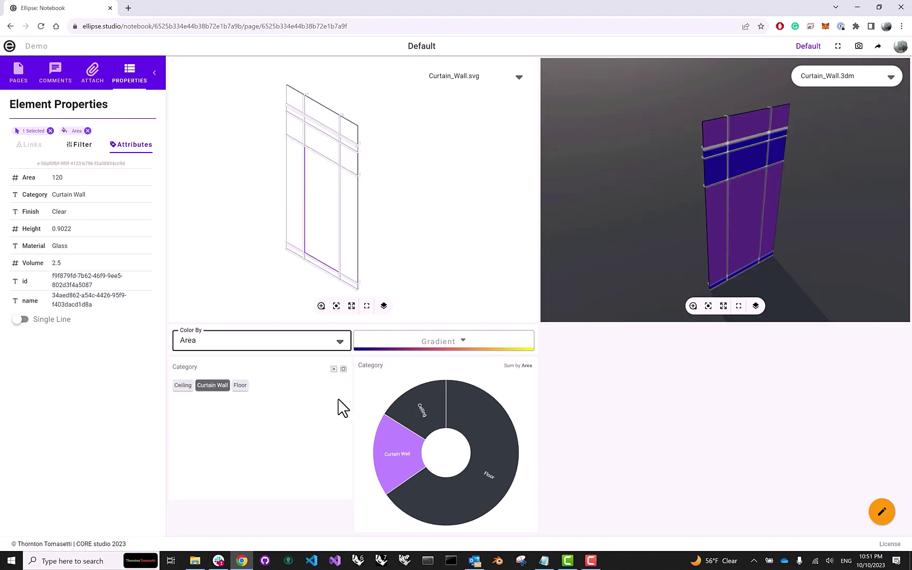
left_click_drag(582, 224, 665, 227)
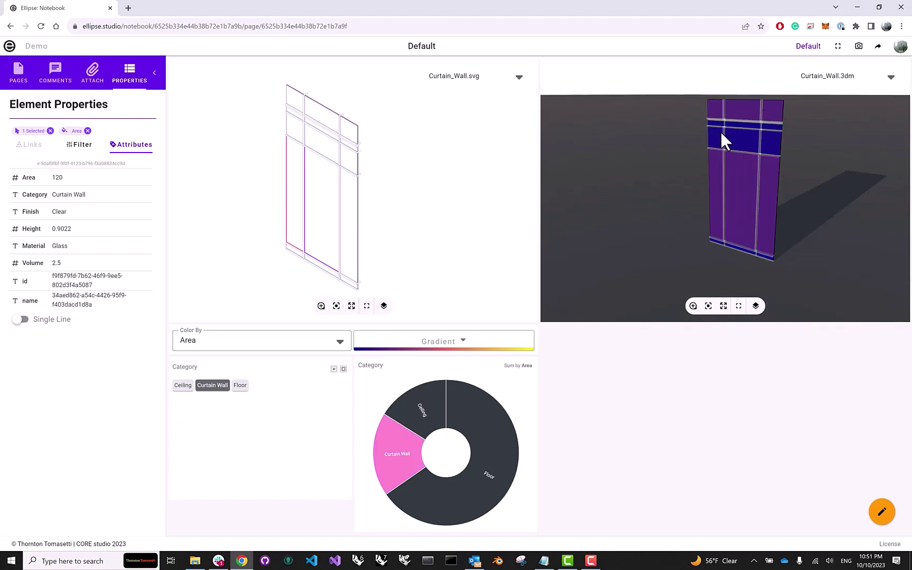
mouse_move(770, 130)
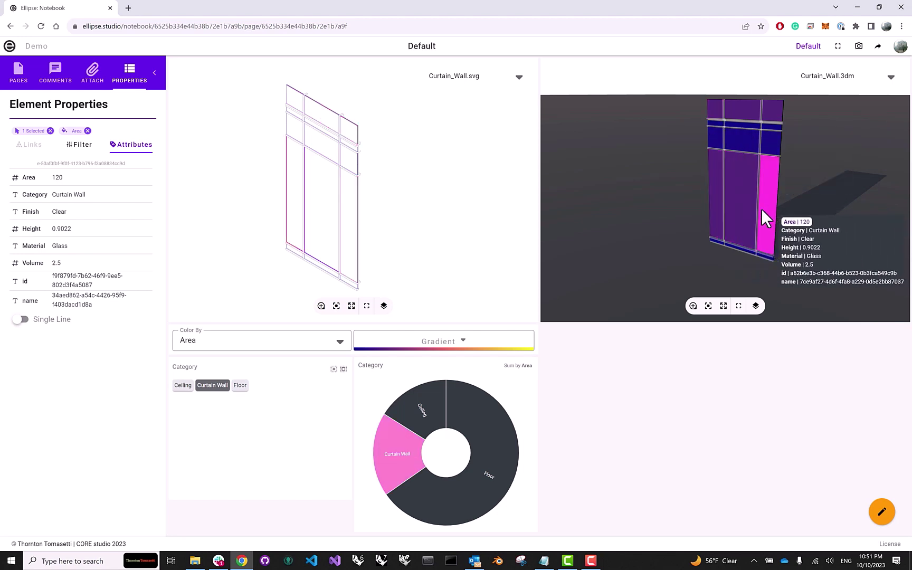
- Show the Ceiling and Floor categories again and view the colored model from both sides of the curtain wall
left_click(183, 385)
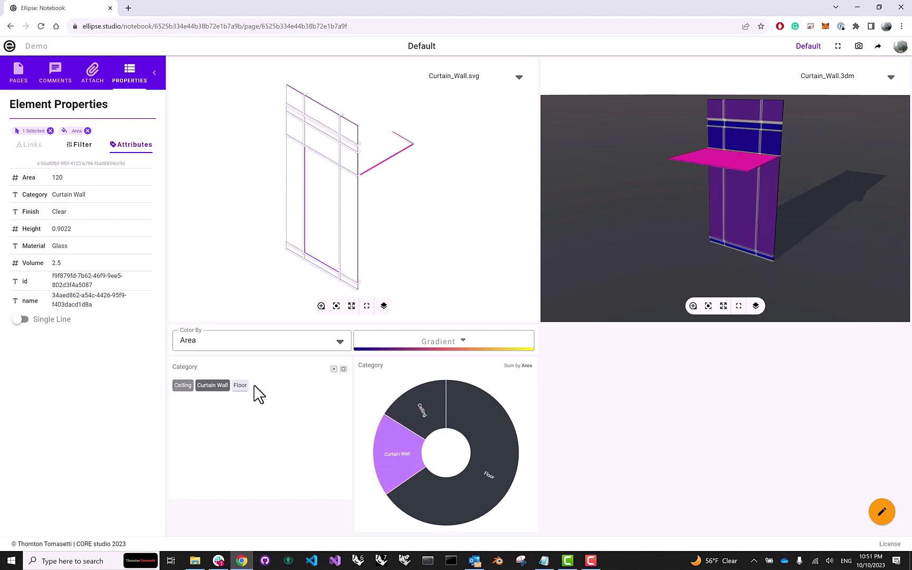
left_click(240, 385)
left_click_drag(705, 261, 681, 224)
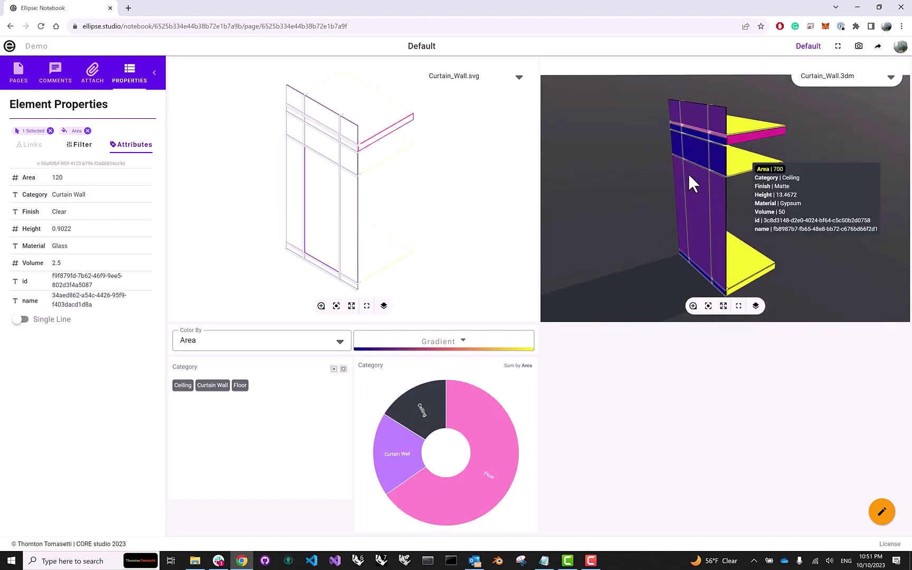
left_click_drag(664, 179, 703, 179)
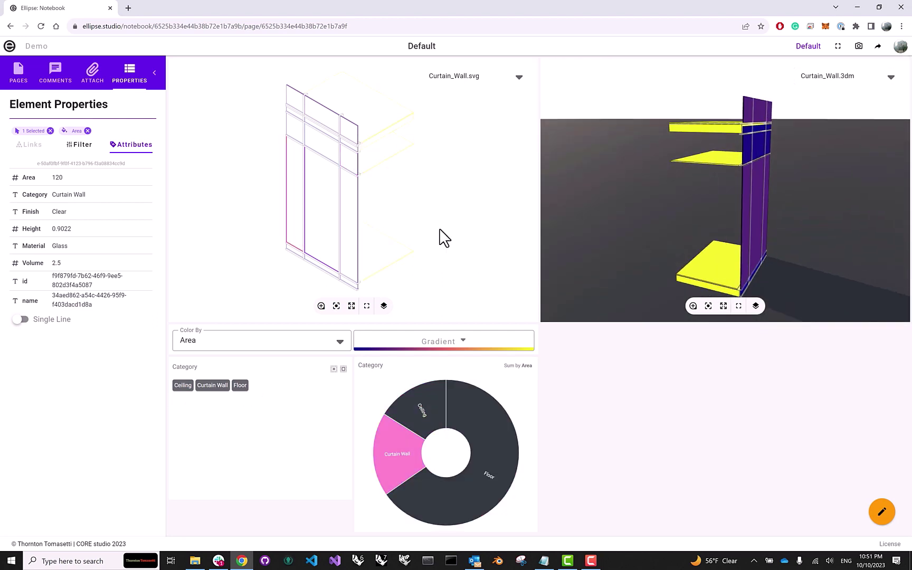
- Change the Color By attribute to Category and inspect the colors in the 3D model and the 2D drawing
left_click(322, 346)
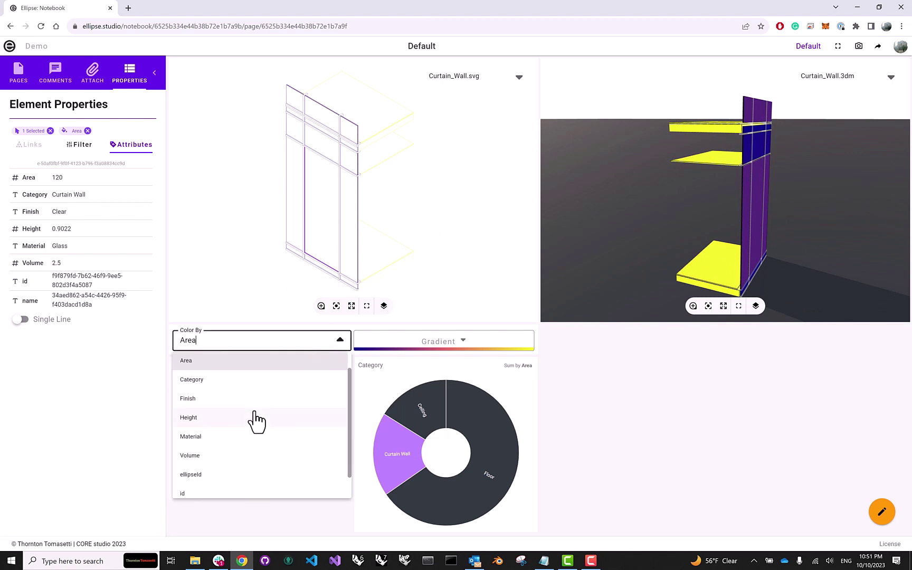
left_click(212, 381)
left_click_drag(666, 194, 713, 195)
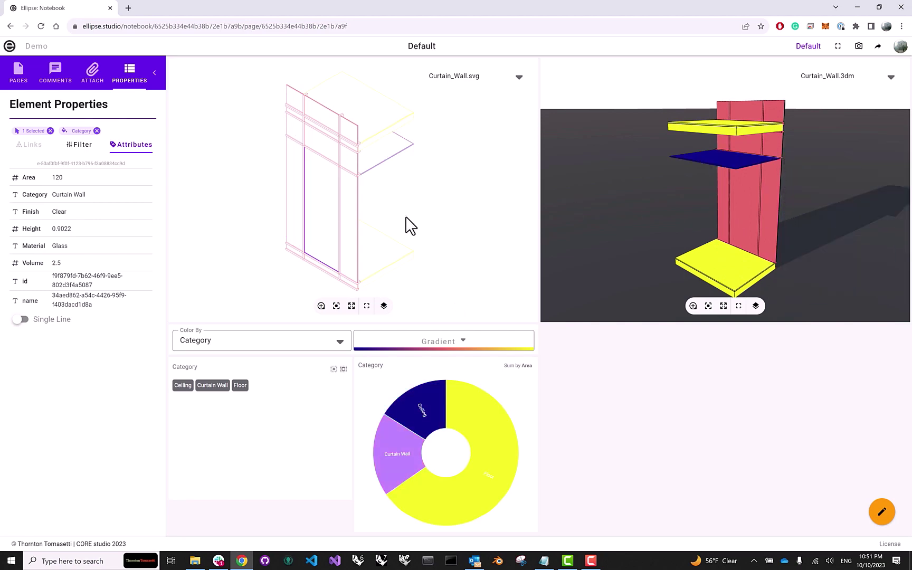
scroll(417, 200, "up", 5)
scroll(406, 211, "up", 3)
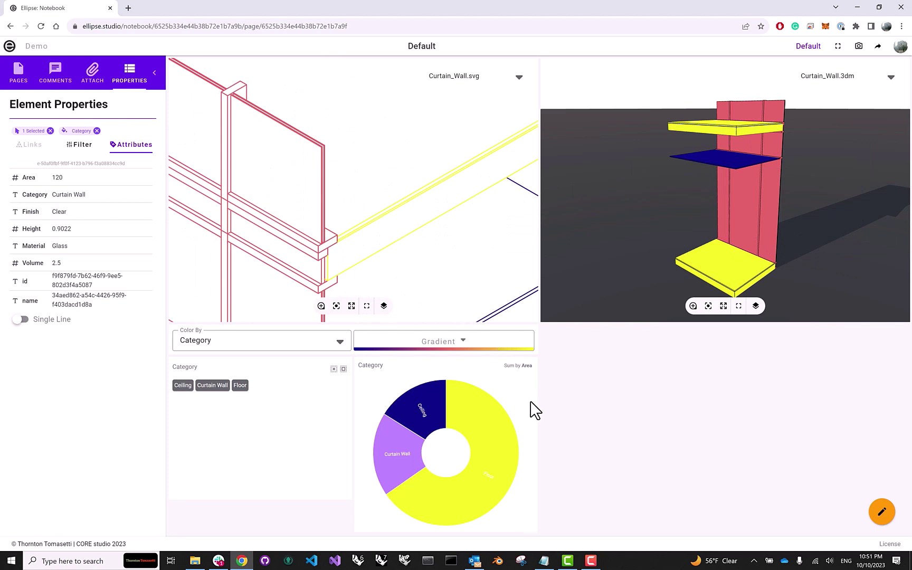
- Color the elements by Volume, switch Color By to Material, and view the 3D model from the other side of the curtain wall
left_click(306, 340)
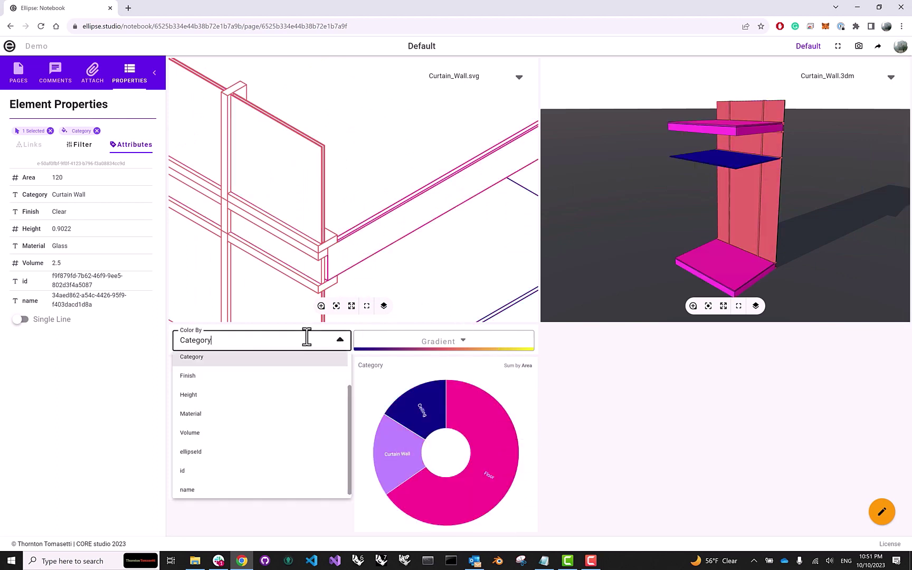
left_click(203, 434)
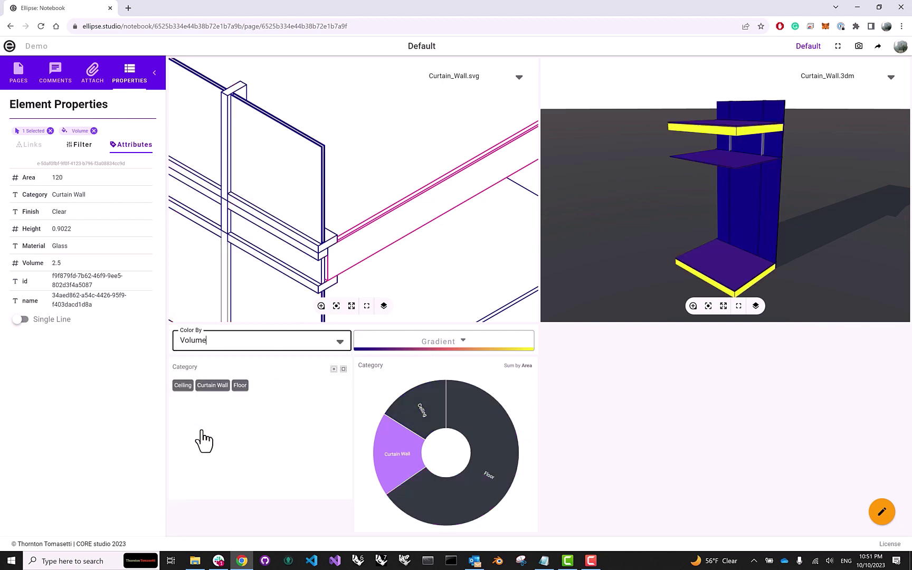
left_click(239, 338)
left_click(204, 411)
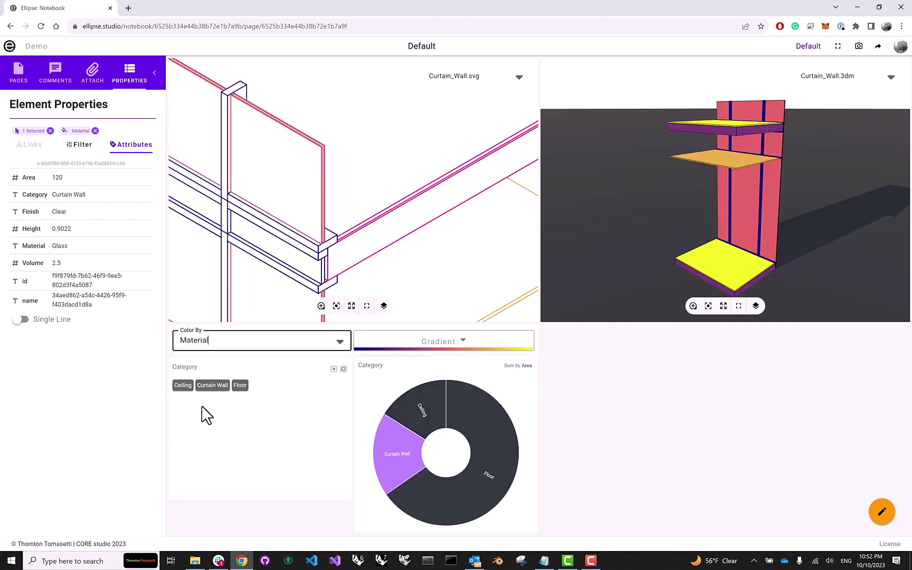
left_click_drag(816, 203, 798, 226)
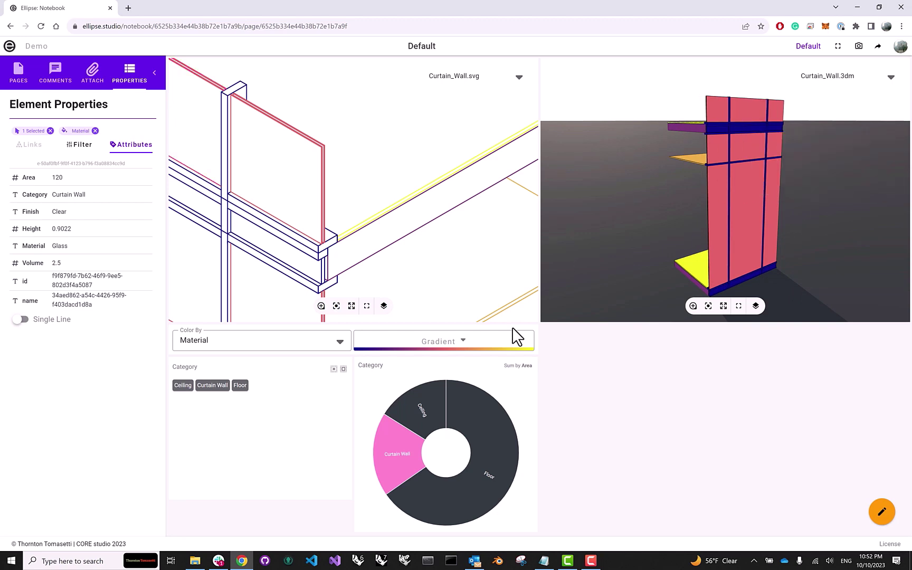
- Apply the purple-blue-green gradient to the colored elements, and replace it with the red-yellow-green gradient
left_click(474, 345)
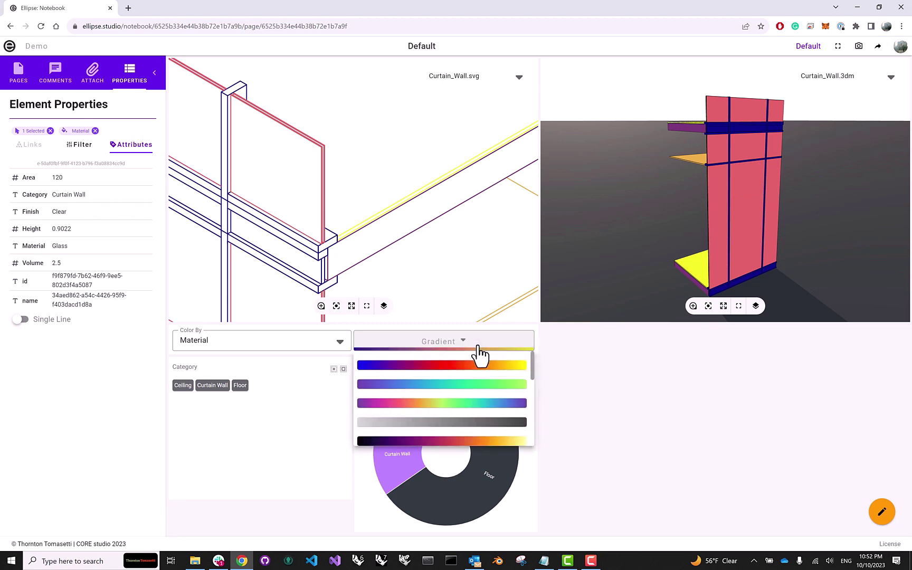
left_click(480, 391)
left_click(480, 349)
scroll(499, 402, "down", 2)
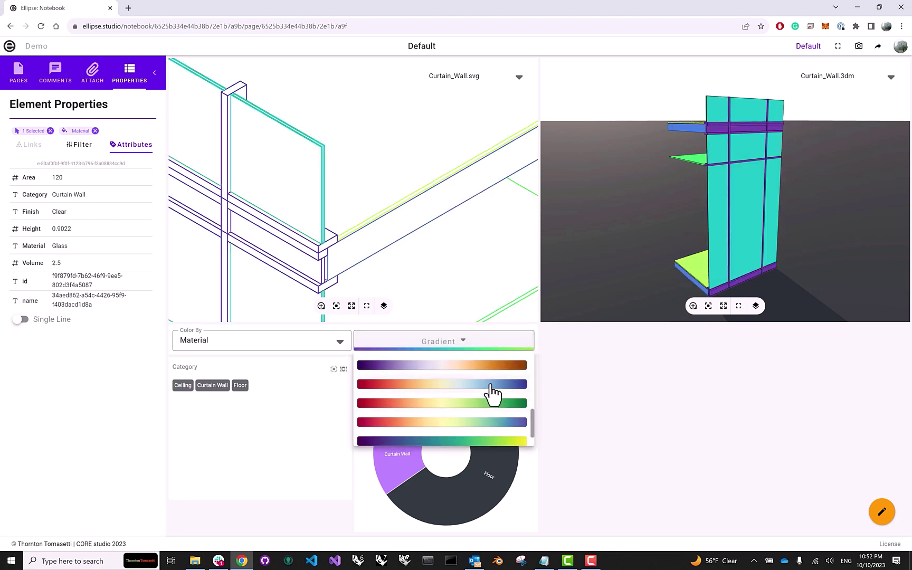
left_click(492, 402)
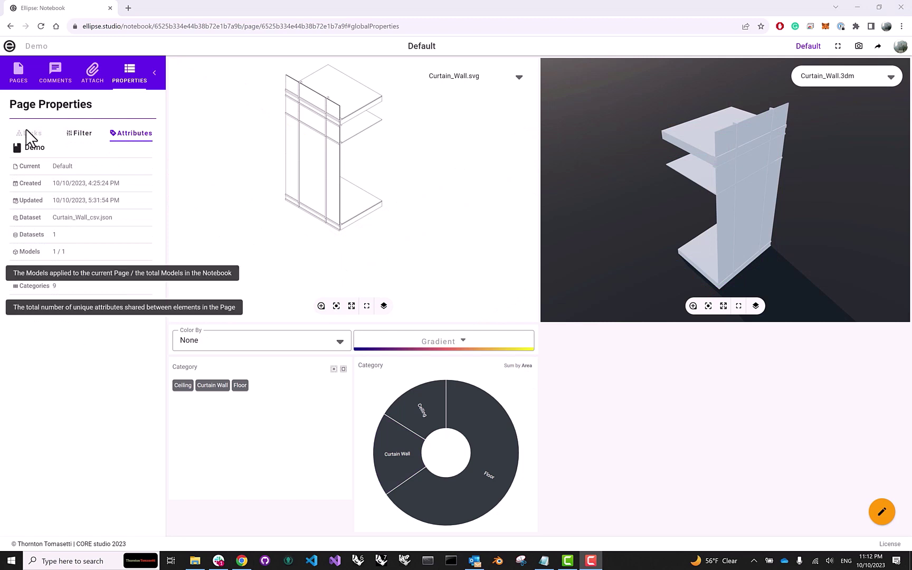
- Show the notebook's pages and examine the options available for the Default page
left_click(16, 79)
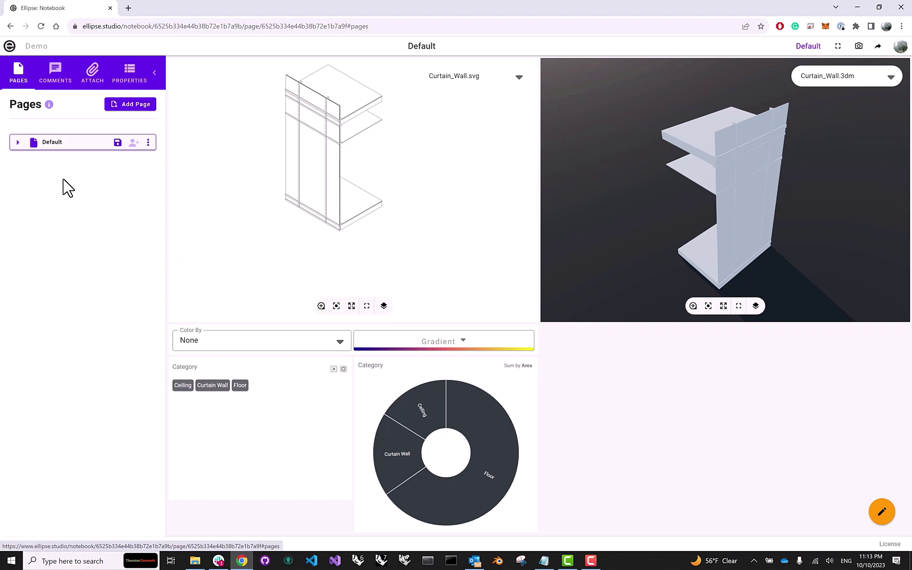
left_click(148, 143)
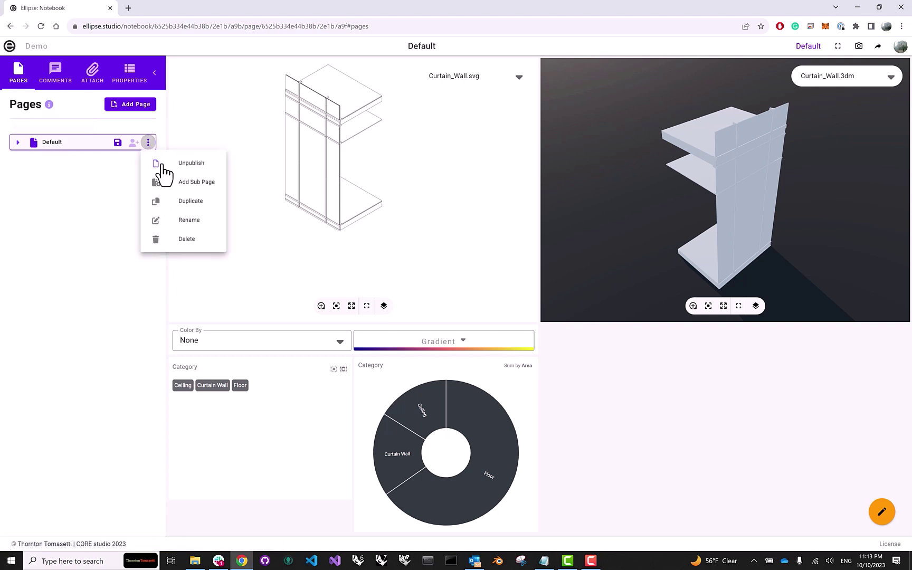
left_click(74, 193)
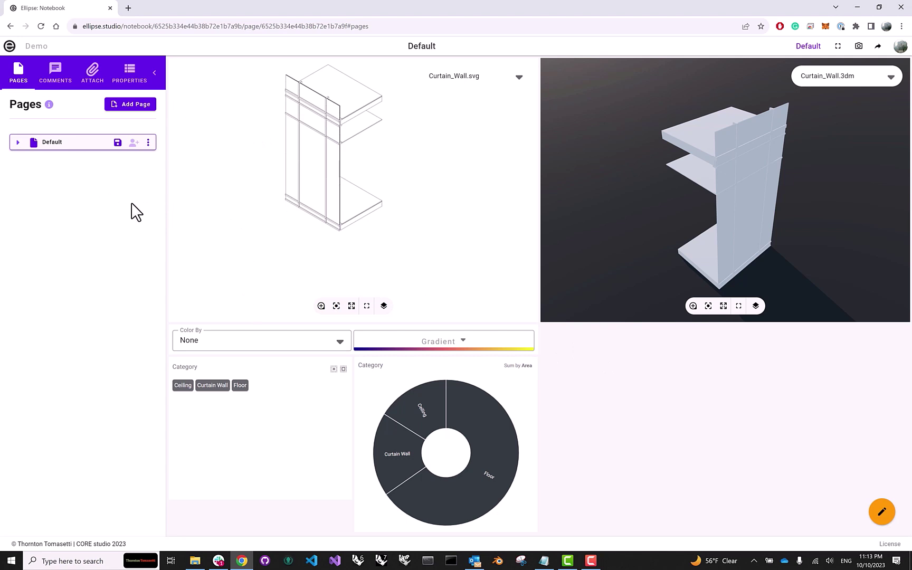
- Add a page named "My New Page" to the notebook
left_click(131, 108)
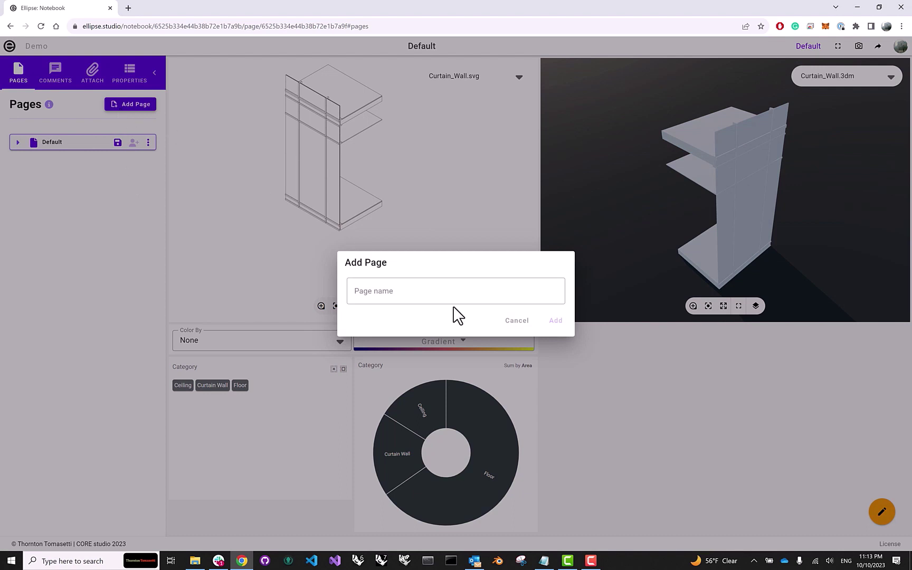
left_click(459, 292)
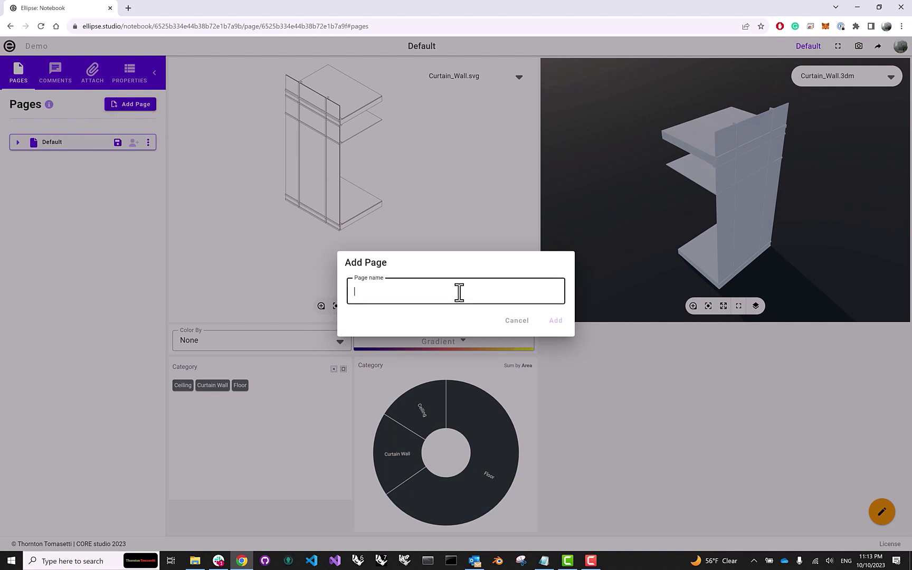
type("My New Page")
left_click(551, 322)
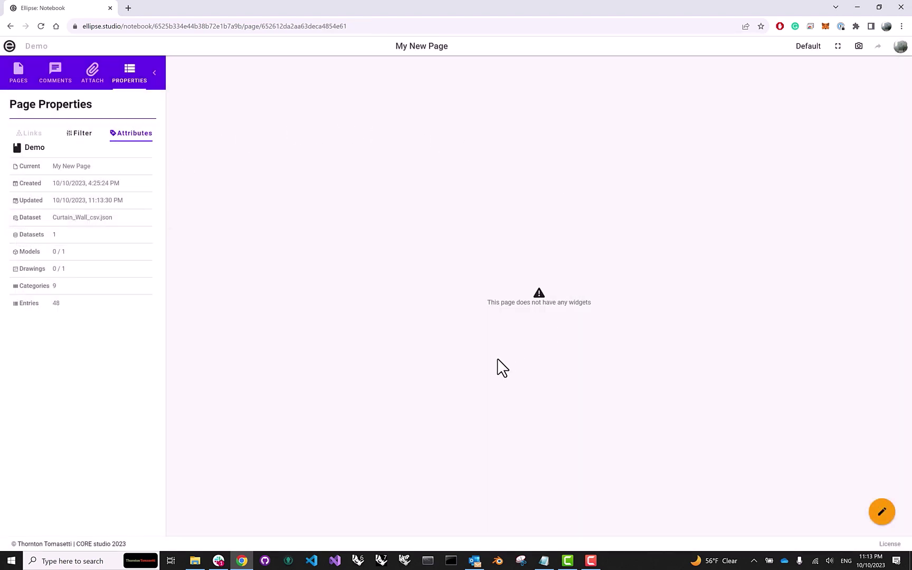
- Place a Bar Chart widget at the upper-left corner of My New Page's canvas and save the page
left_click(882, 511)
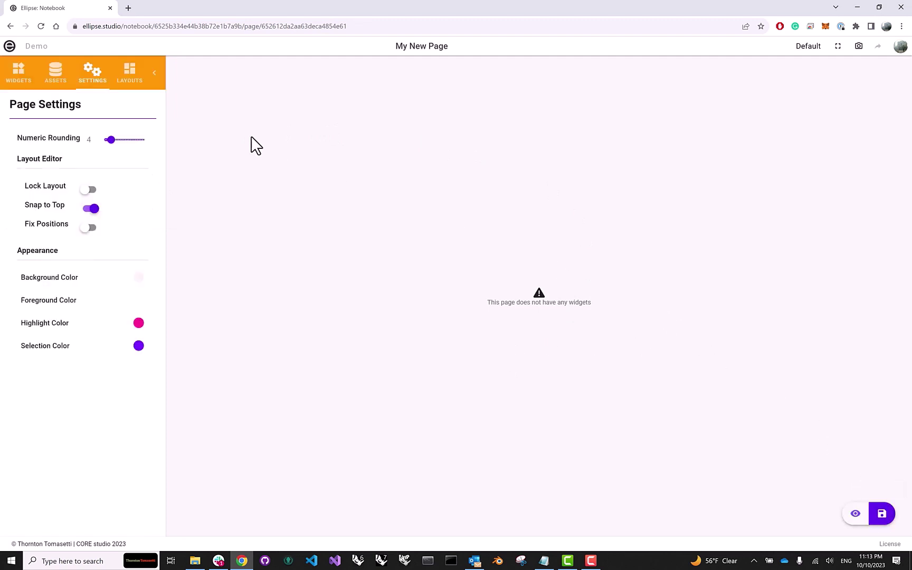
left_click(19, 76)
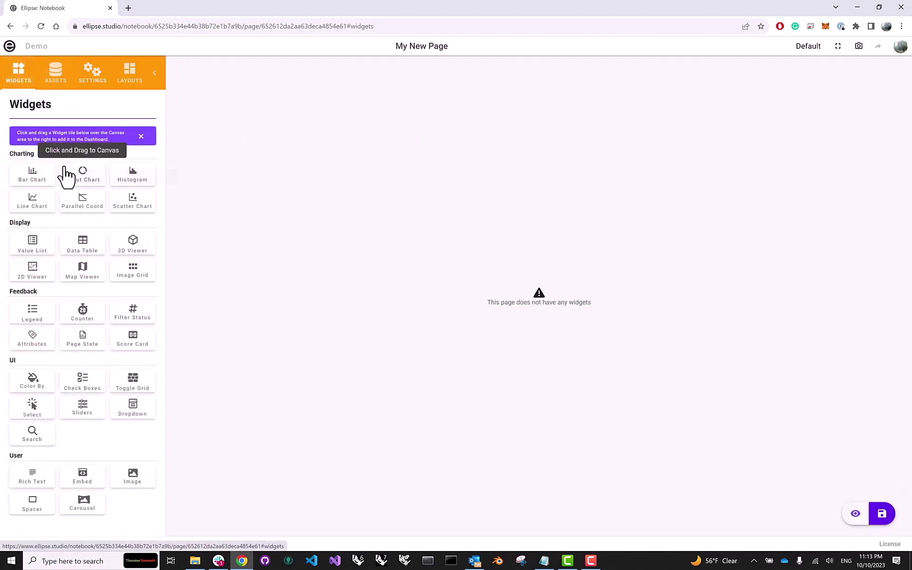
left_click_drag(25, 177, 178, 144)
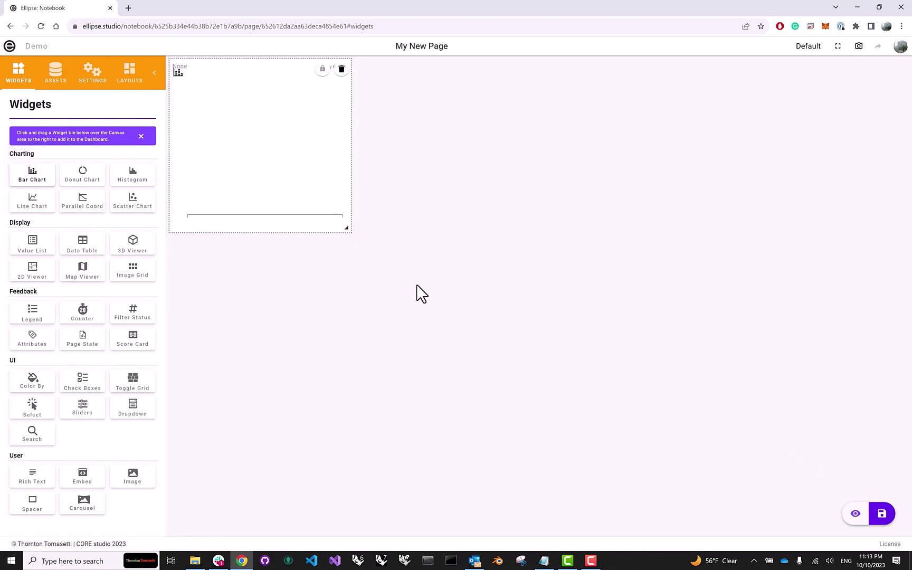
left_click(882, 515)
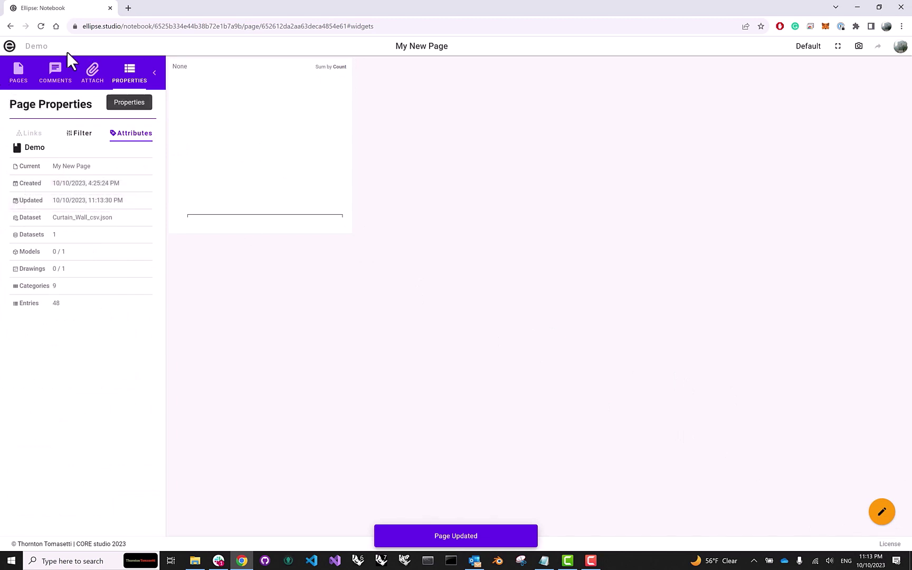
- Show the page list and switch between the Default page and My New Page, ending on Default
left_click(17, 71)
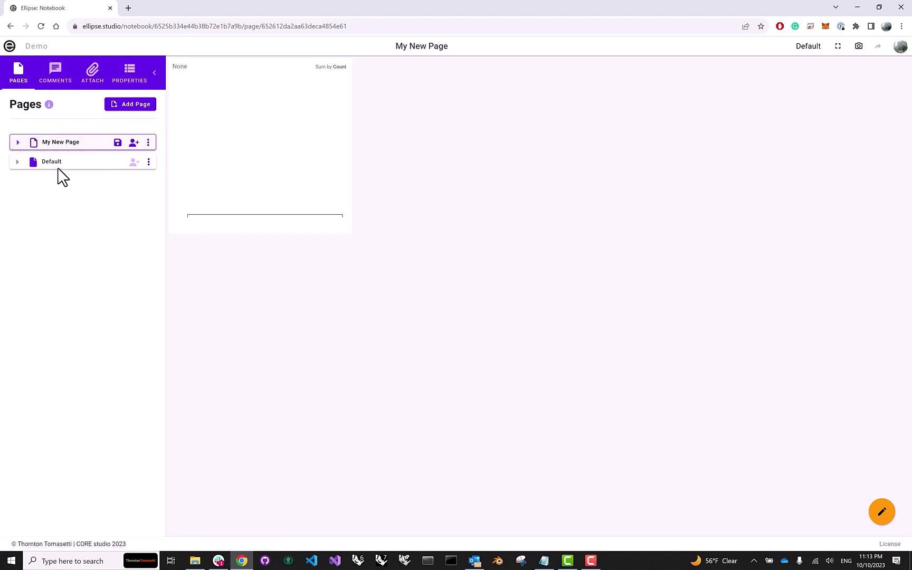
left_click(60, 164)
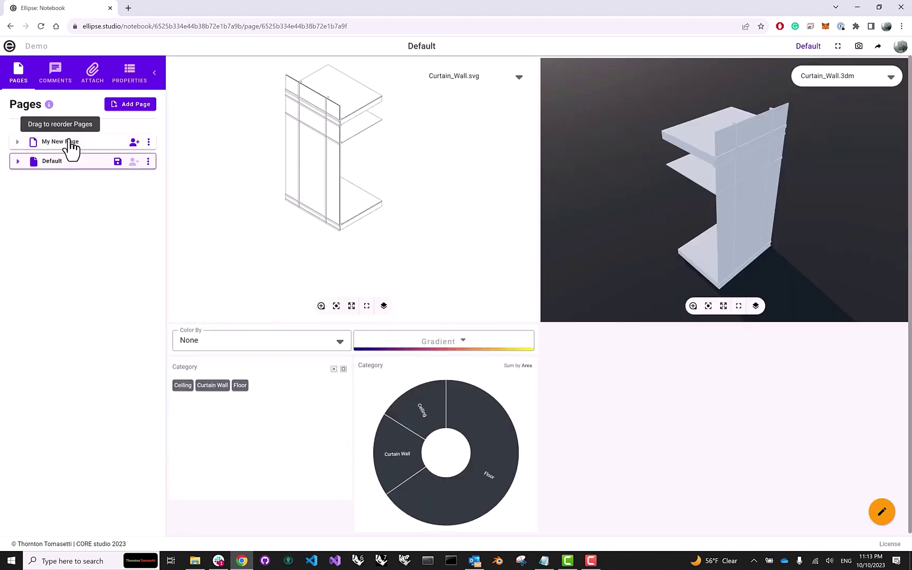
left_click(71, 148)
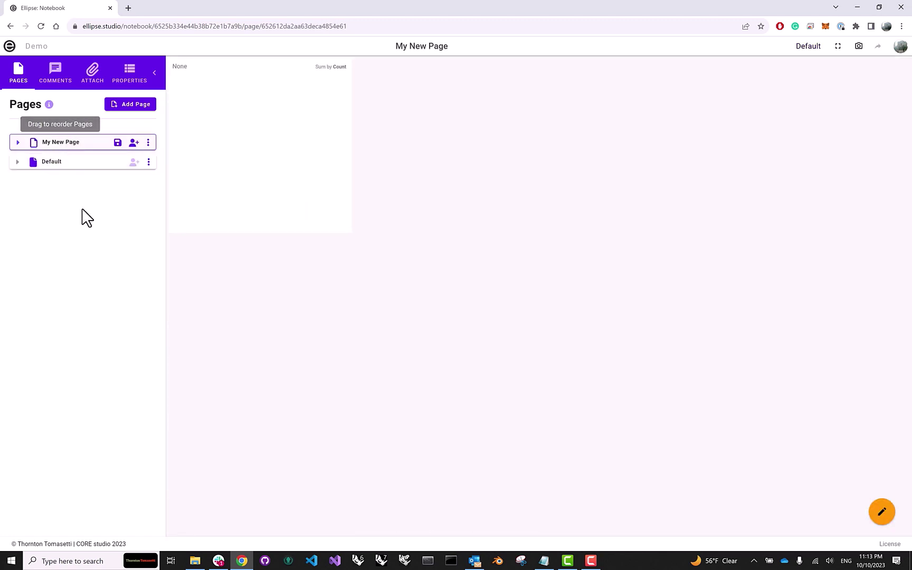
left_click(78, 167)
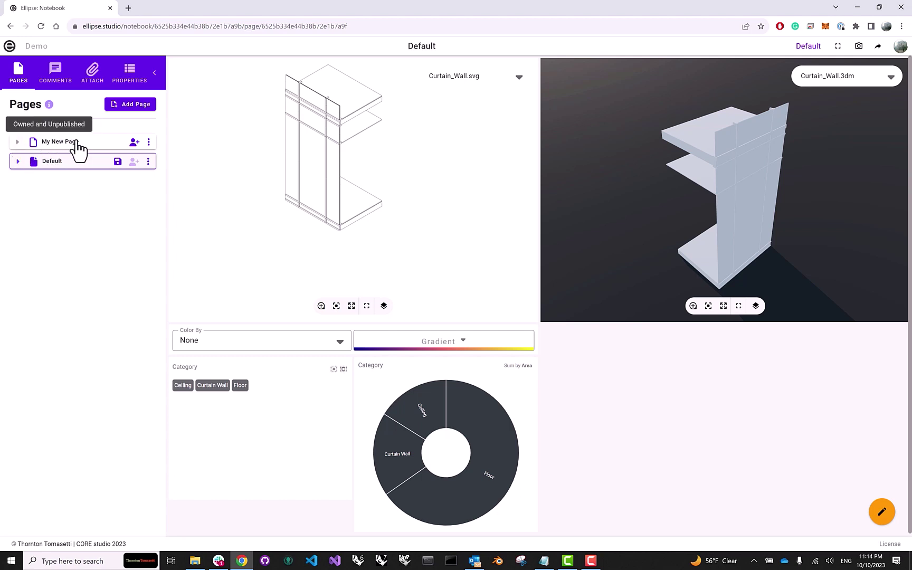
- Add a sub page named "Subpage" under My New Page
left_click(149, 143)
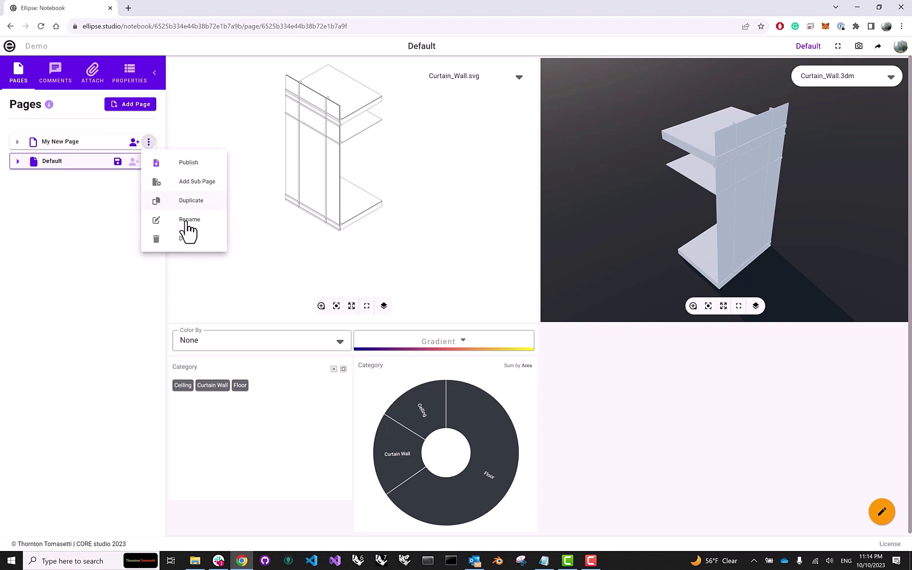
left_click(204, 183)
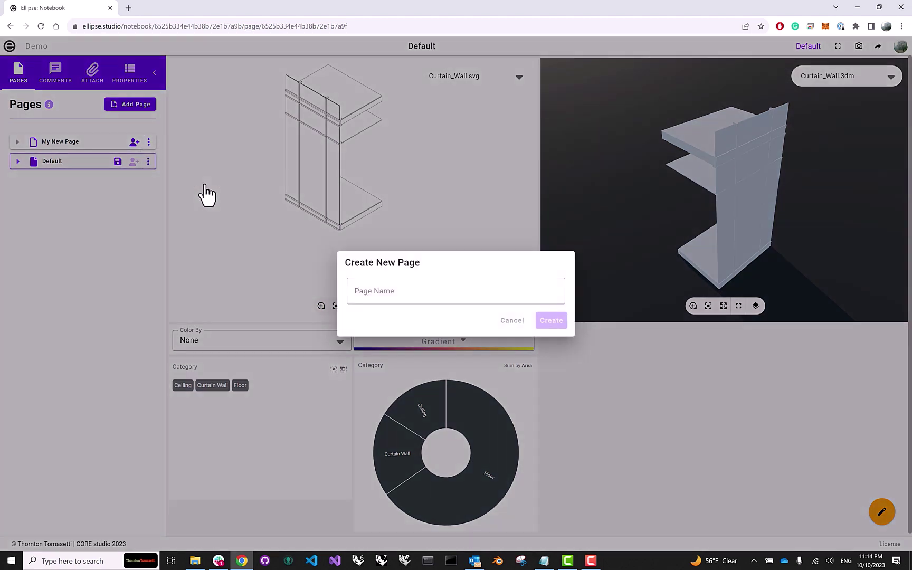
left_click(372, 297)
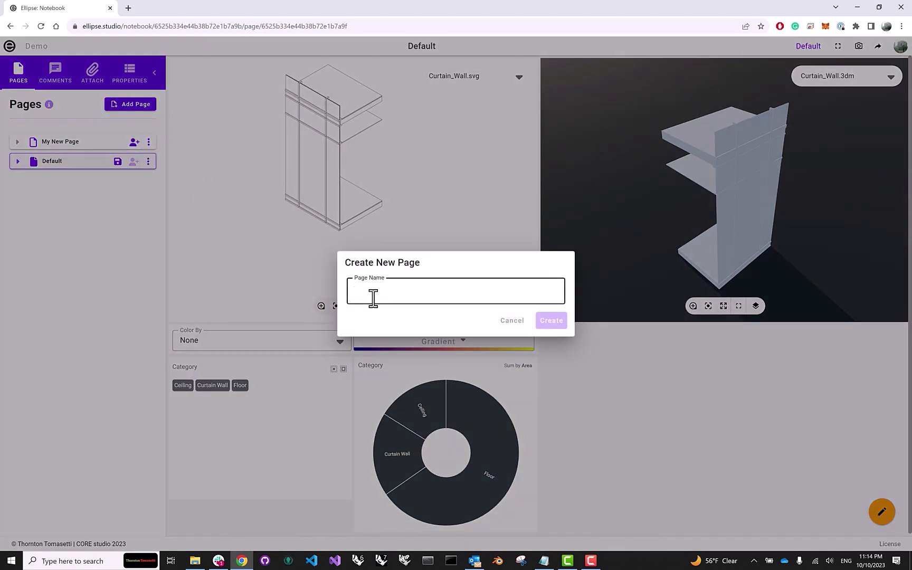
type("Subpage")
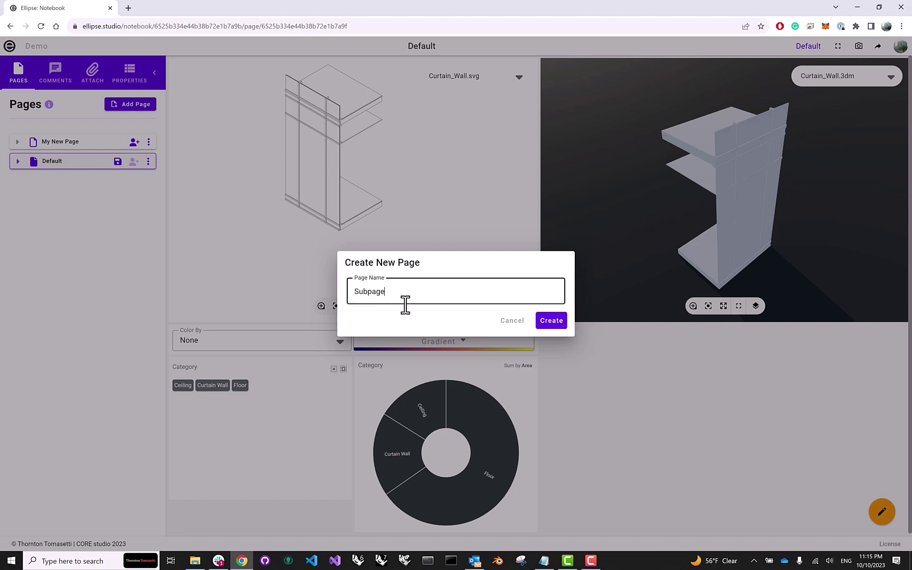
left_click(552, 321)
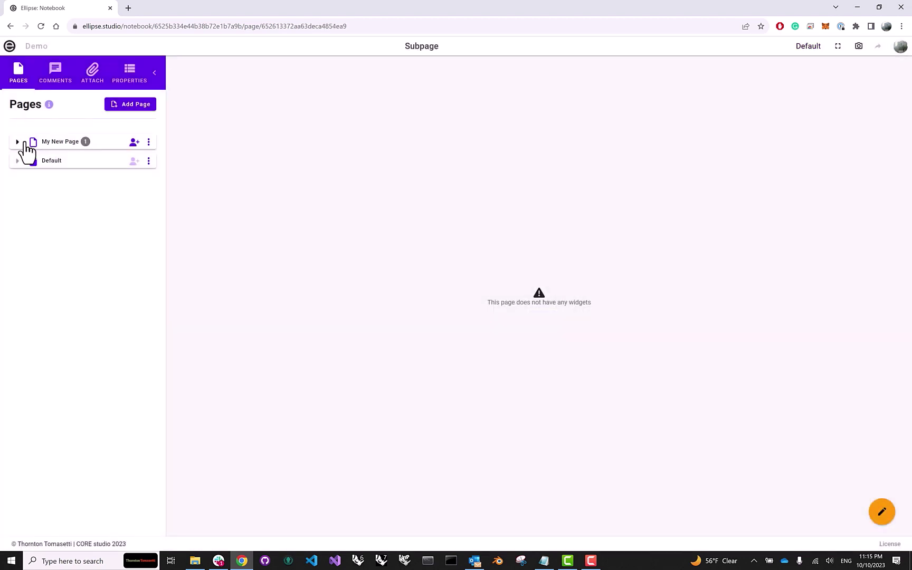
- Expand My New Page in the page list and examine the options available for Subpage
left_click(18, 142)
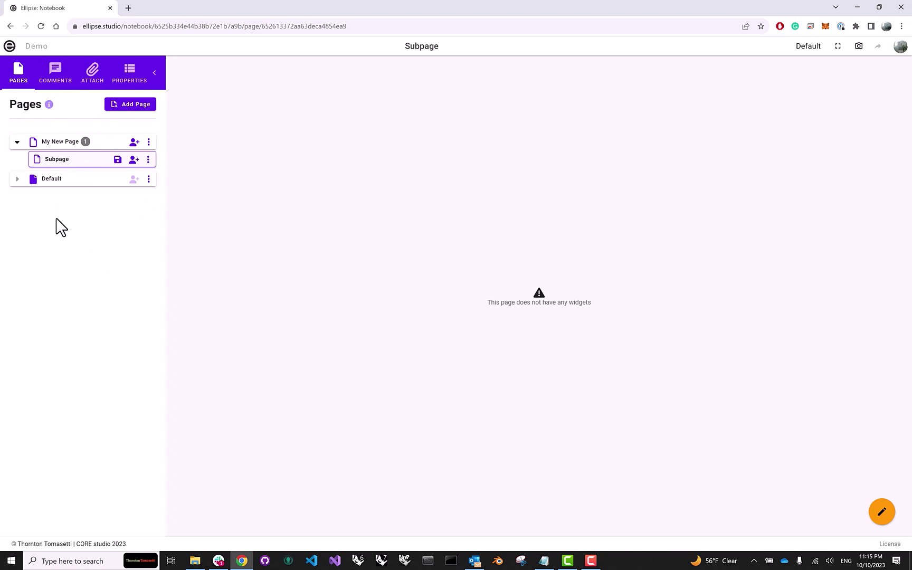
left_click(148, 159)
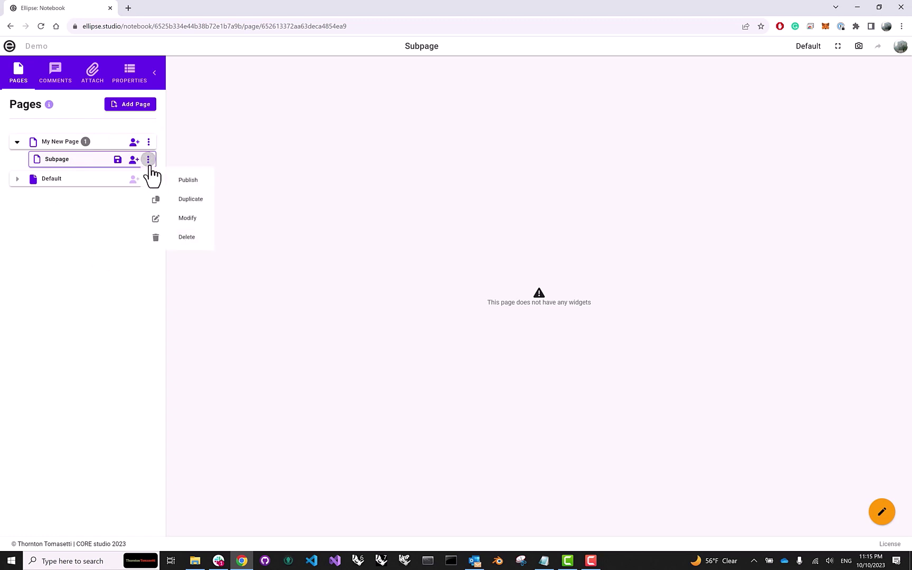
left_click(86, 225)
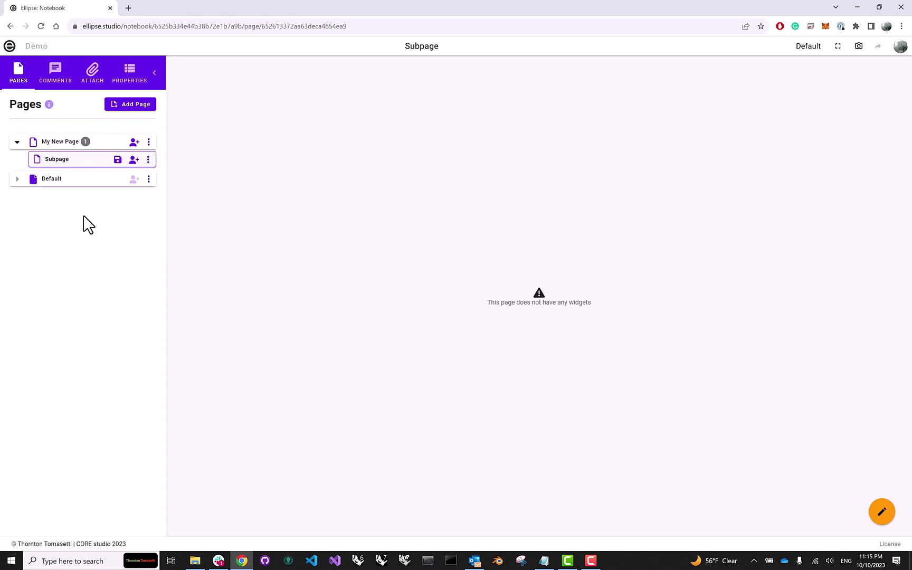